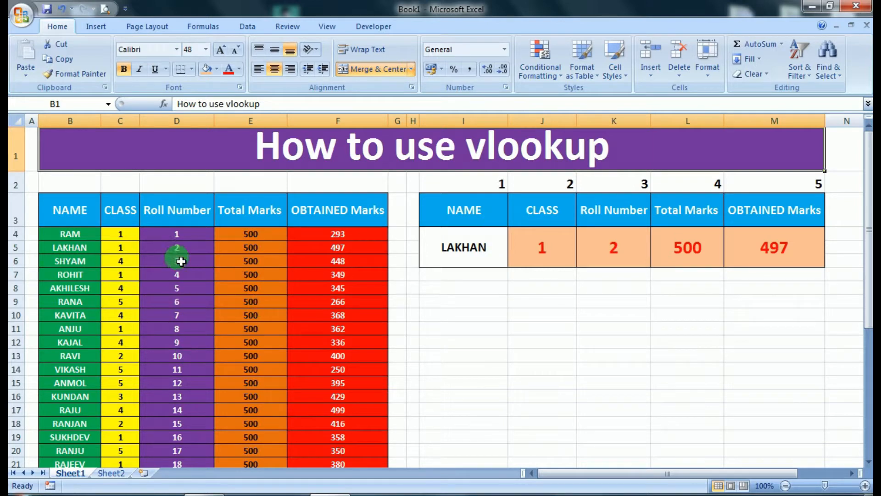
# - Examine the lookup table's name cell and its Class, Roll Number, Total Marks and Obtained Marks result columns
pyautogui.click(466, 250)
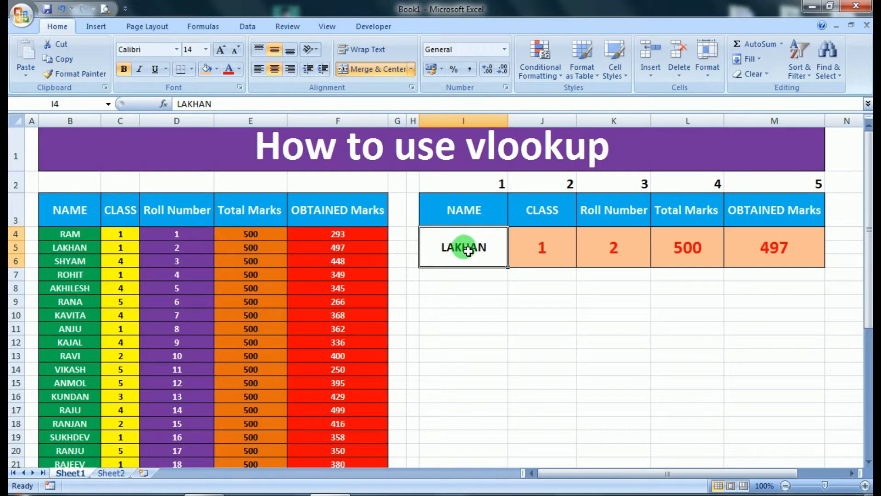
pyautogui.click(551, 218)
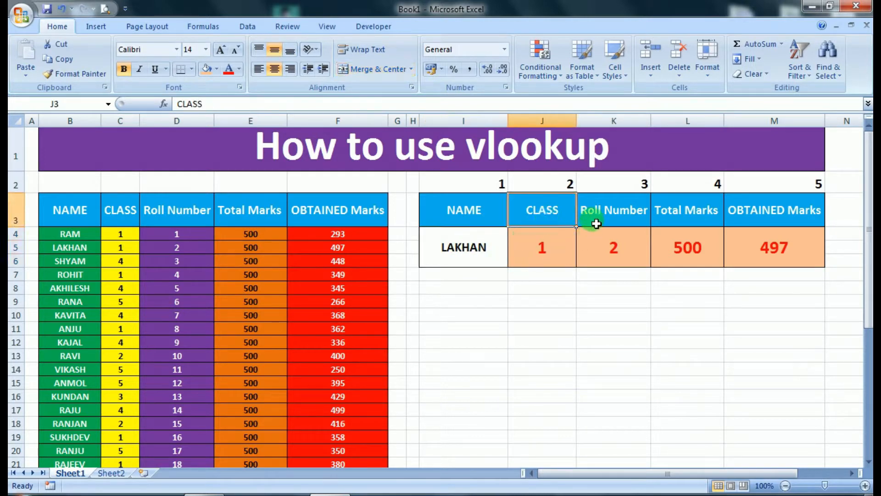
pyautogui.moveTo(593, 218); pyautogui.dragTo(605, 248)
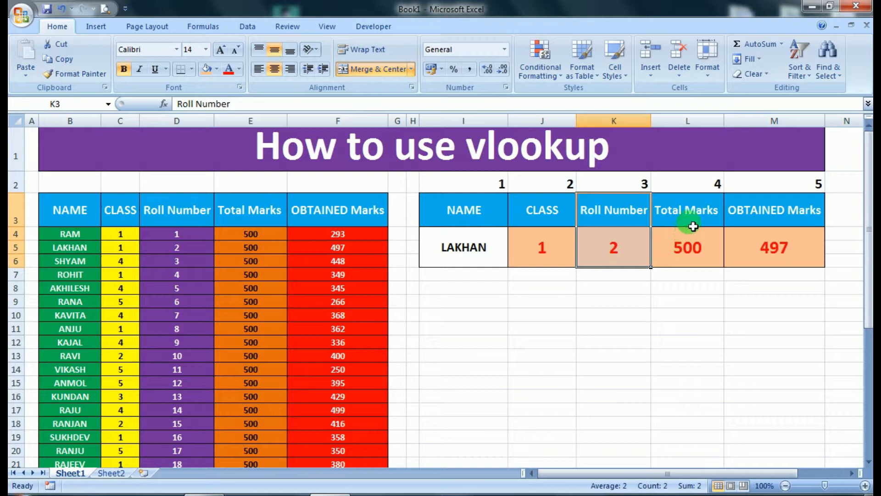
pyautogui.moveTo(693, 217); pyautogui.dragTo(705, 221)
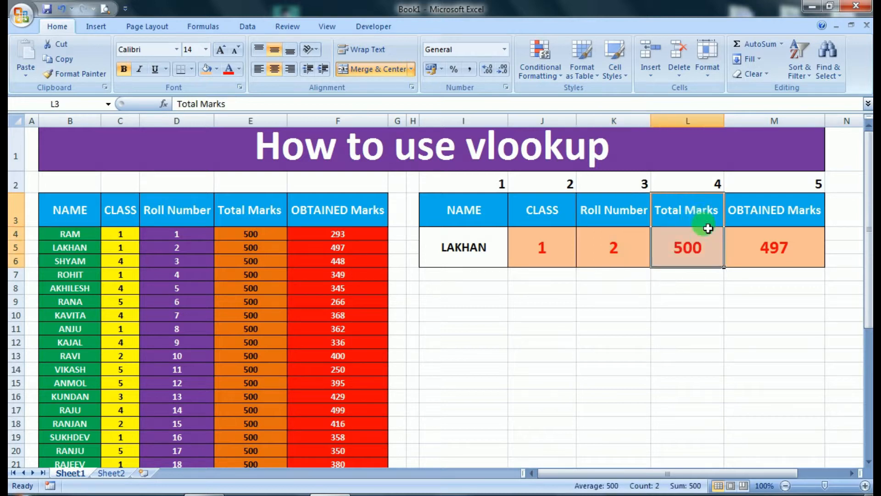
pyautogui.click(769, 218)
pyautogui.moveTo(769, 218); pyautogui.dragTo(774, 260)
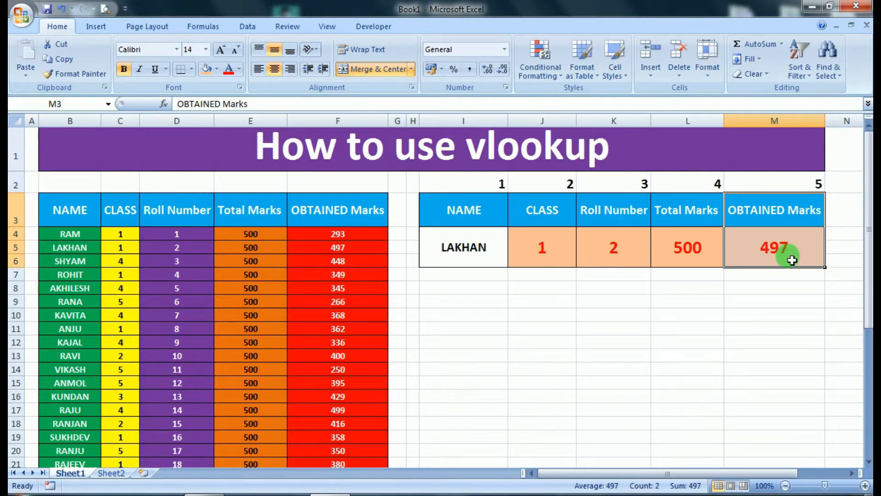
# - Change the lookup name in I4 to the student listed in row 4 of the source table
pyautogui.click(477, 251)
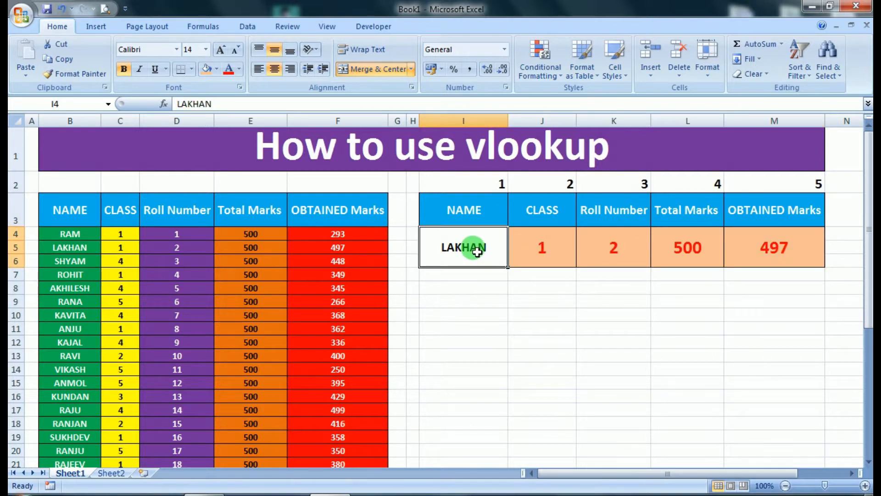
pyautogui.write('RAM')
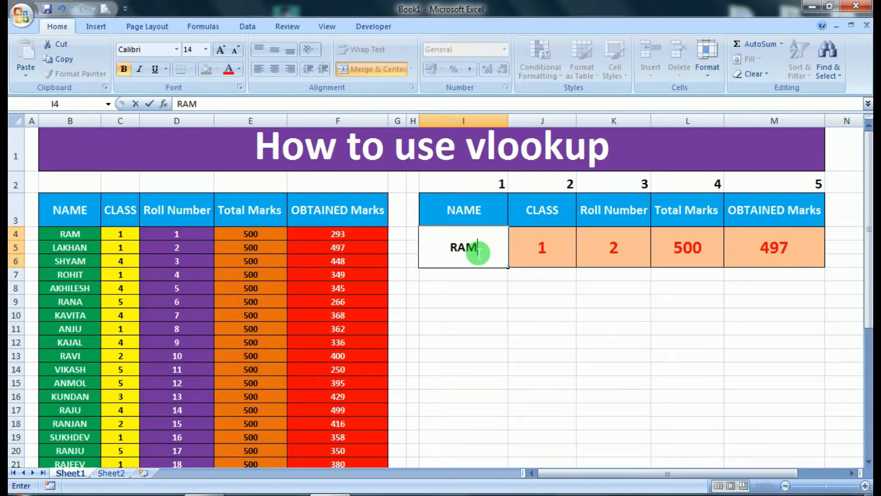
pyautogui.press('Return')
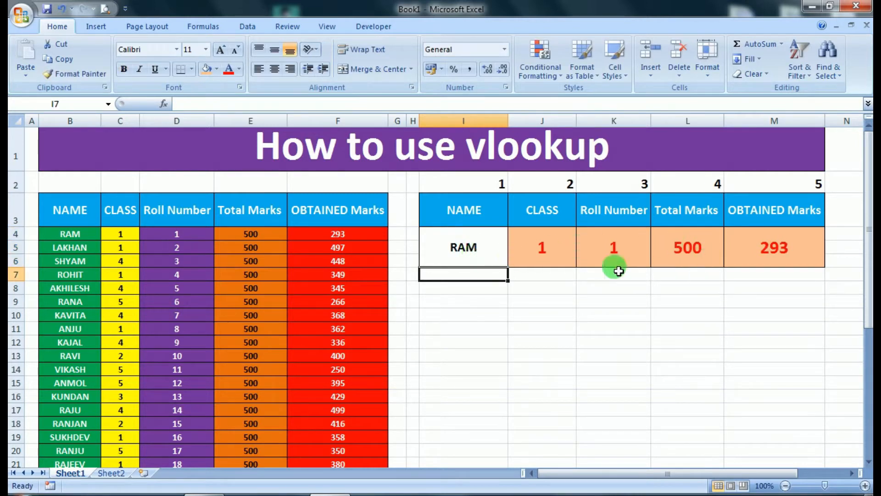
# - Compare the lookup results in row 4 with the first student's row in the source table
pyautogui.click(528, 248)
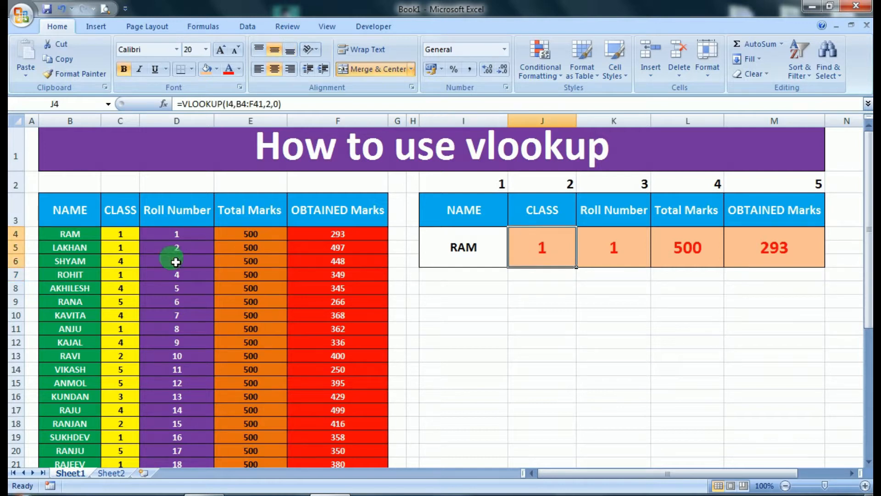
pyautogui.moveTo(76, 238); pyautogui.dragTo(127, 239)
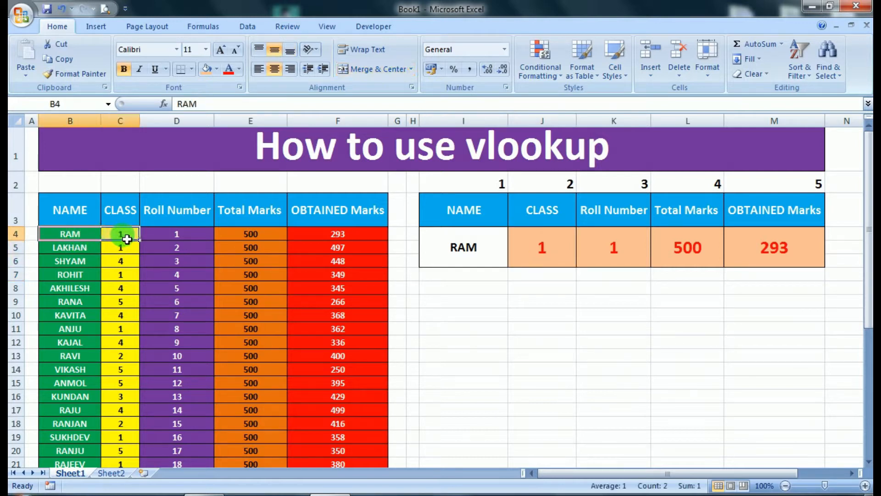
pyautogui.click(195, 235)
pyautogui.click(330, 236)
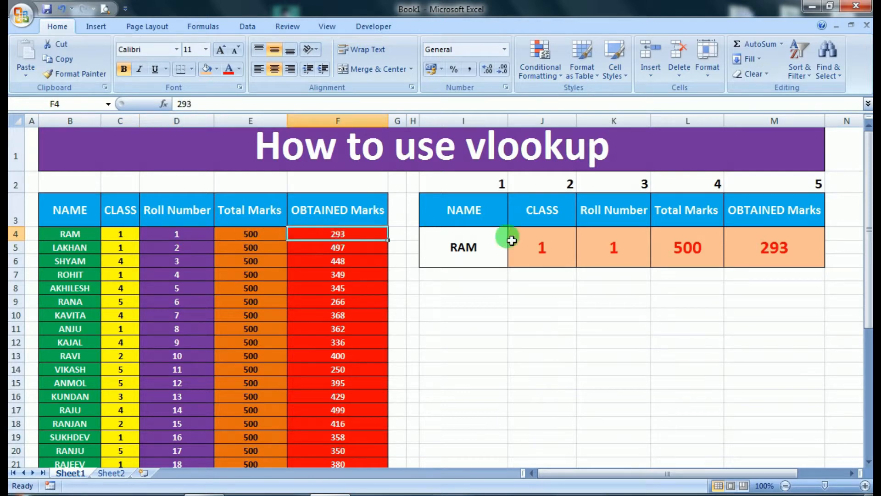
pyautogui.moveTo(765, 252); pyautogui.dragTo(495, 257)
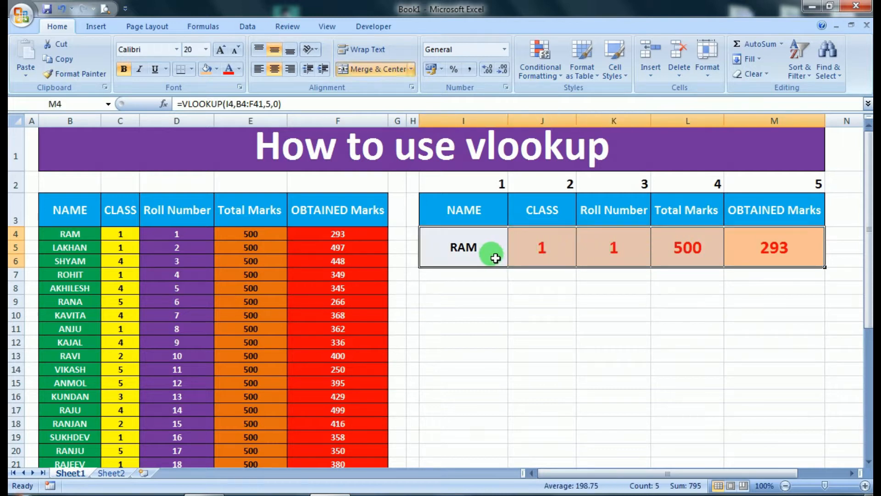
pyautogui.click(745, 254)
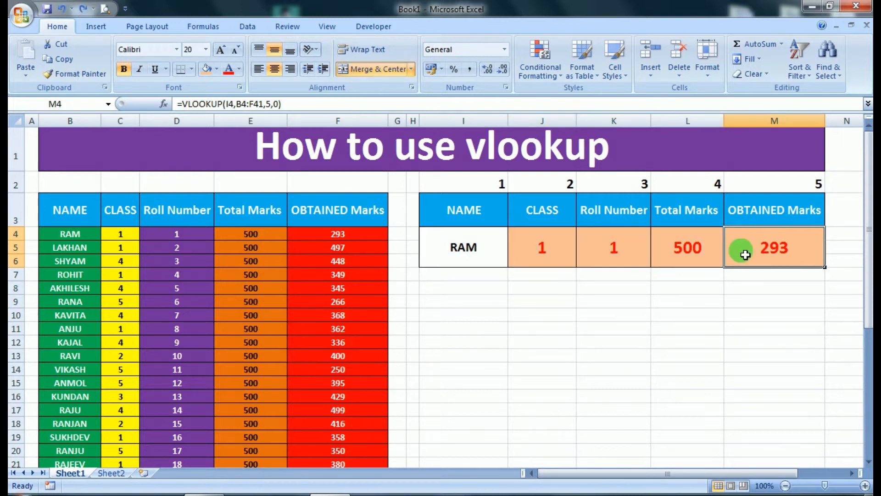
# - Set the lookup name in I4 to the student listed in B13 and check the returned results
pyautogui.click(467, 251)
pyautogui.write('RAVI')
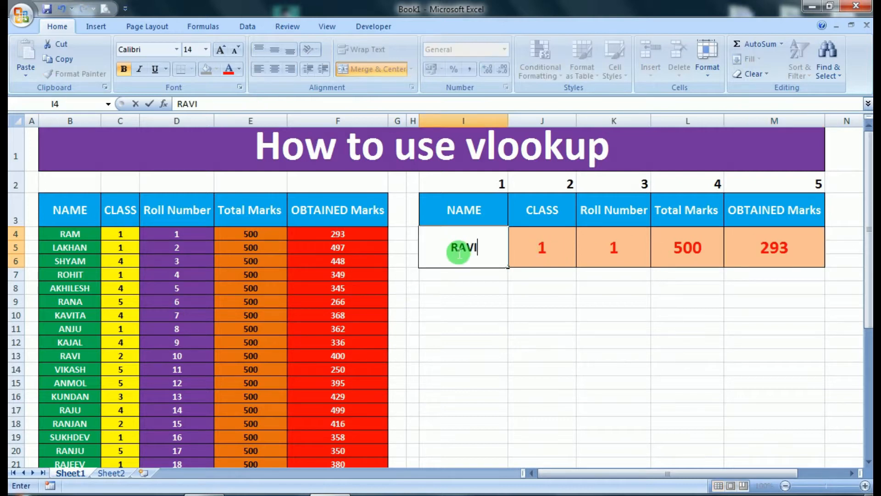
pyautogui.press('Return')
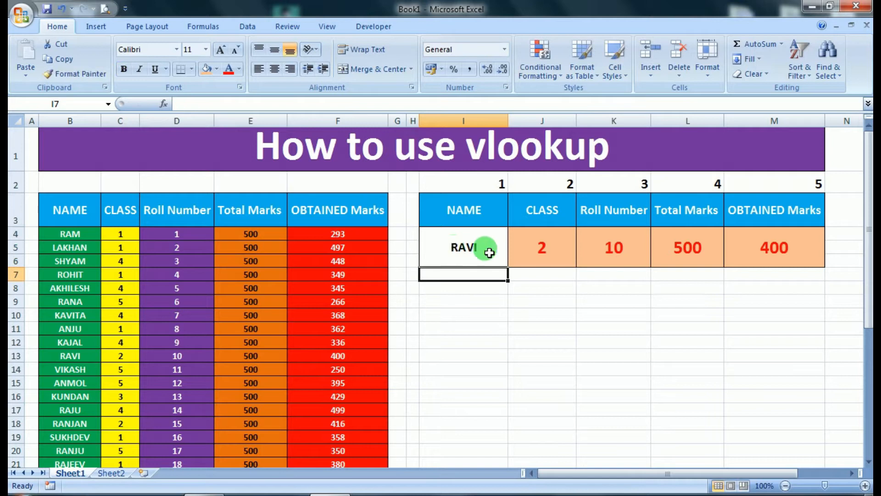
pyautogui.moveTo(489, 243); pyautogui.dragTo(748, 249)
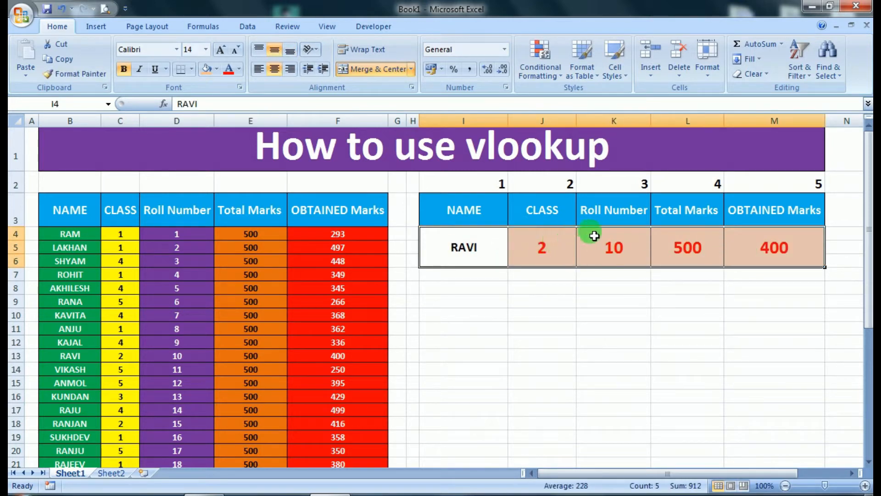
pyautogui.moveTo(557, 220); pyautogui.dragTo(554, 267)
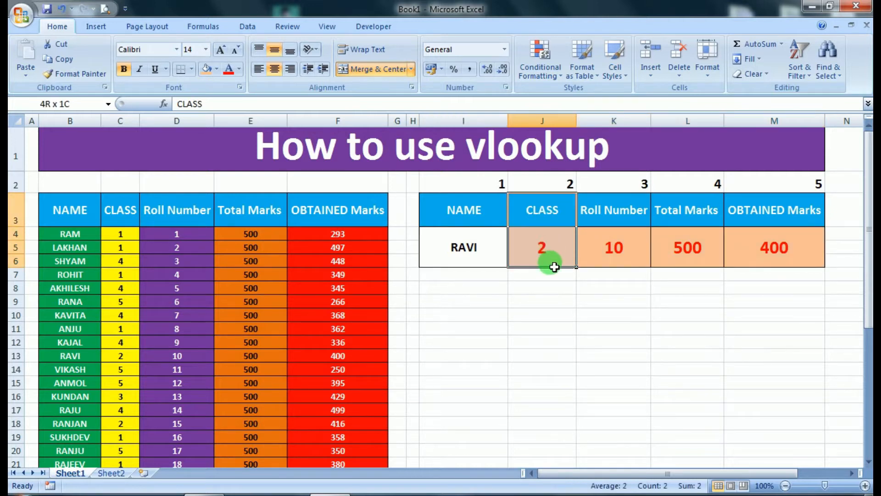
# - Clear the existing lookup formulas from the Class through Obtained Marks result cells J4:M4
pyautogui.moveTo(786, 209); pyautogui.dragTo(472, 258)
pyautogui.click(470, 257)
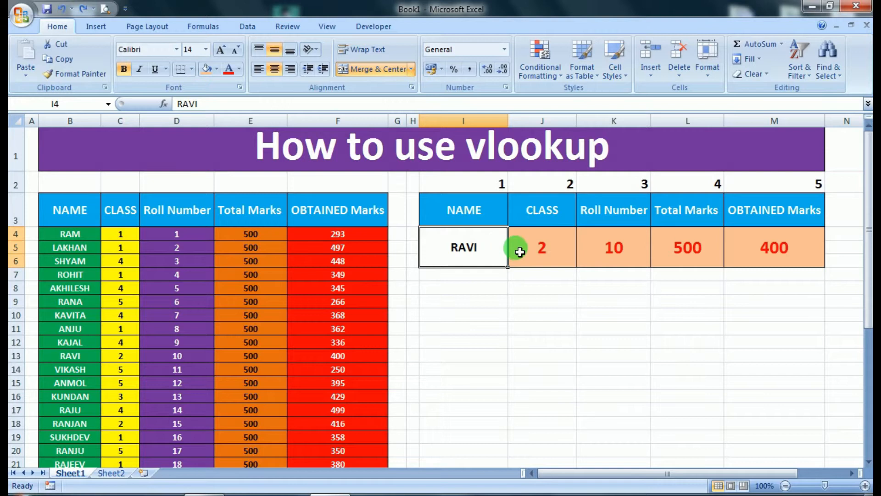
pyautogui.moveTo(553, 248); pyautogui.dragTo(795, 258)
pyautogui.press('Delete')
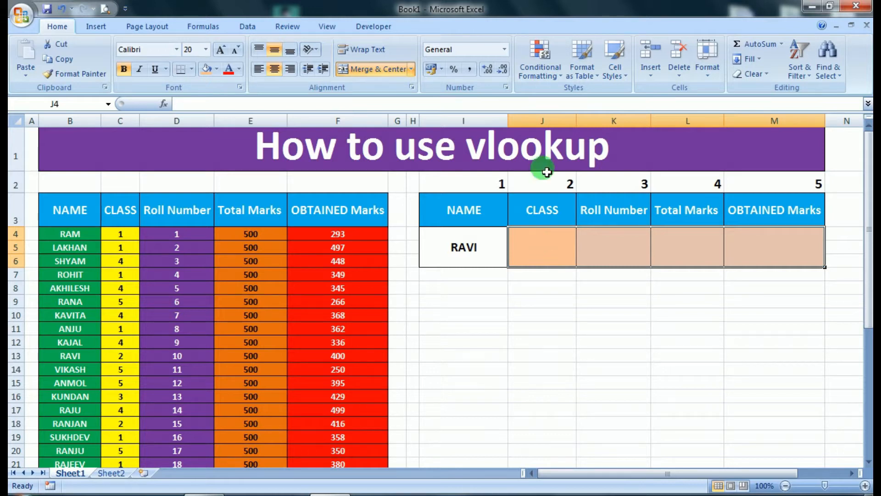
# - Begin a VLOOKUP formula in the Class result cell J4 with lookup value I4 and table array B4:F41
pyautogui.click(548, 257)
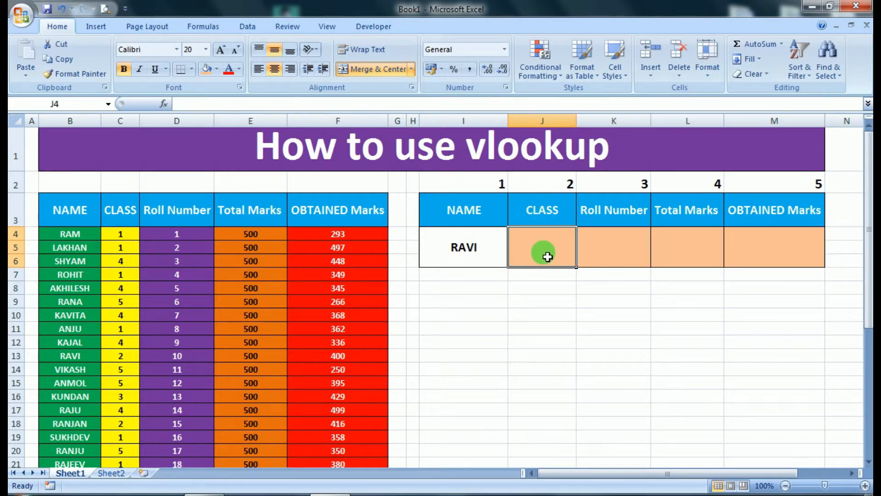
pyautogui.write('=')
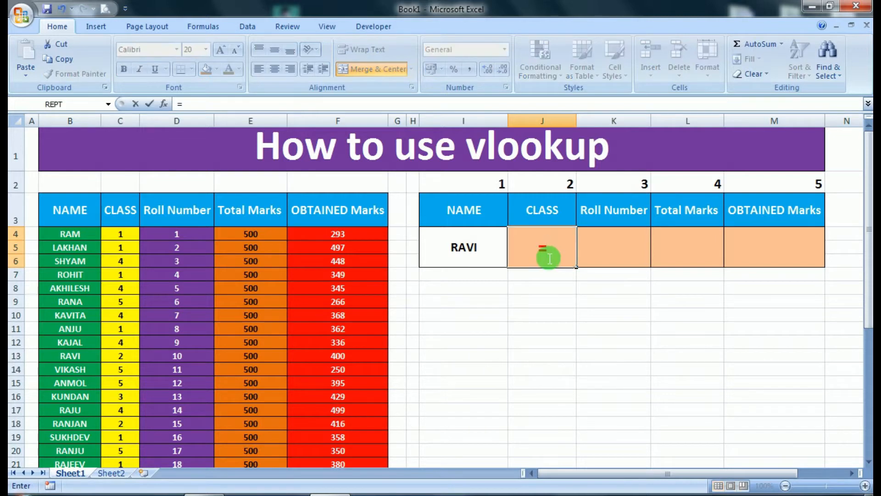
pyautogui.write('VLOOKUP')
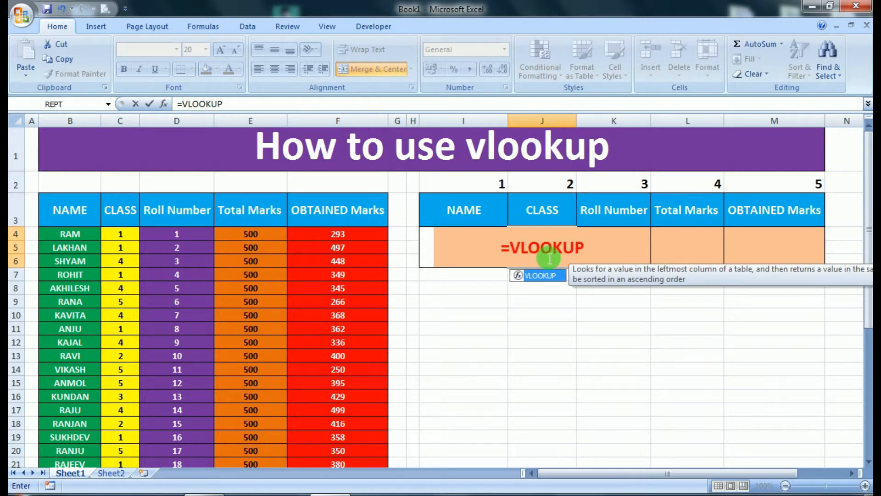
pyautogui.write('(')
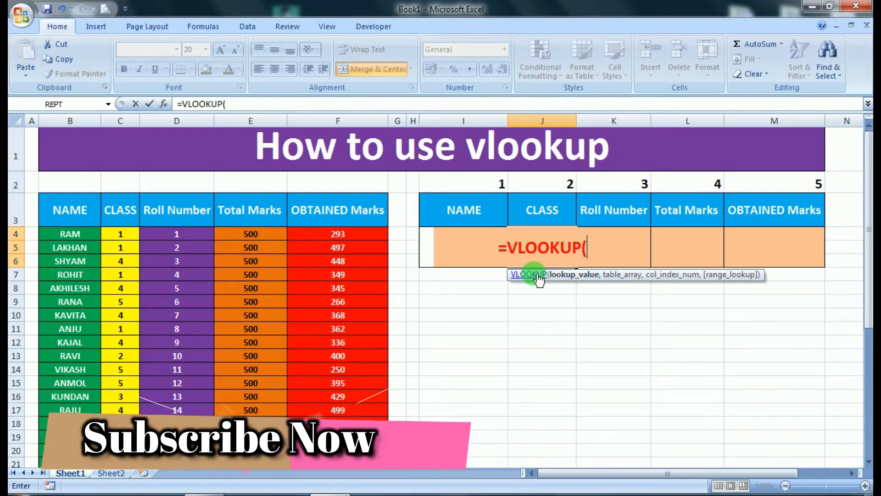
pyautogui.click(432, 253)
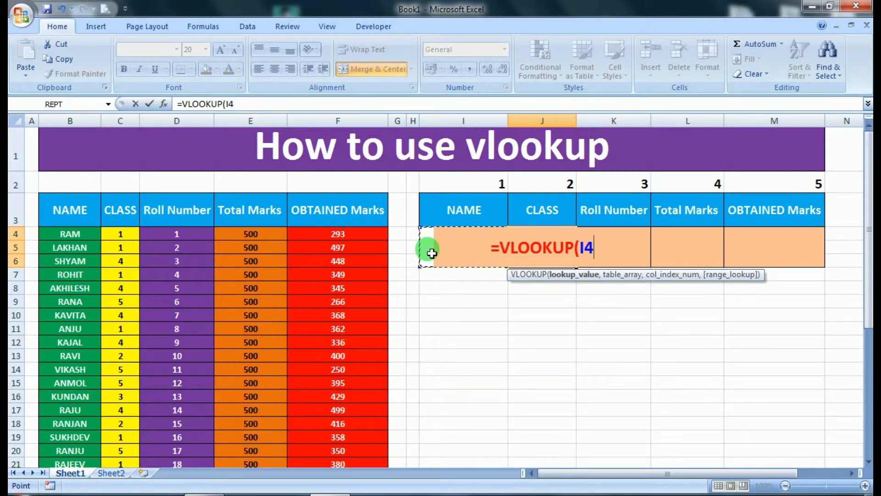
pyautogui.write(',')
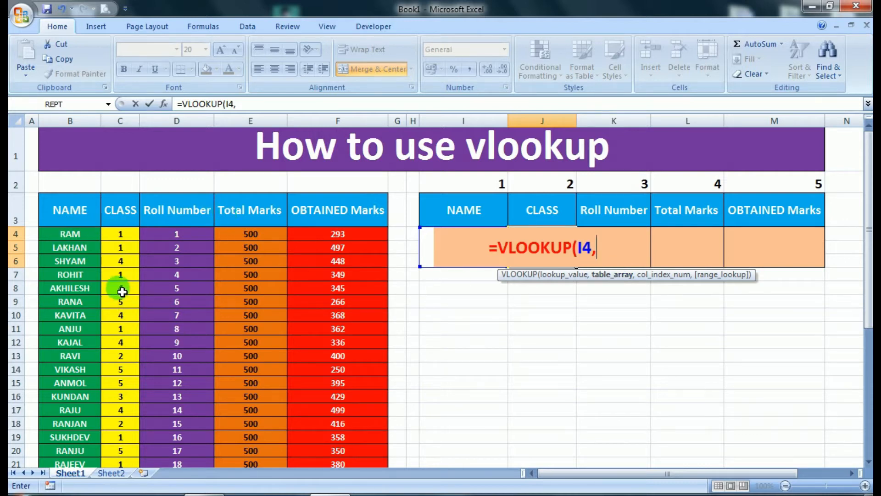
pyautogui.moveTo(73, 235); pyautogui.dragTo(360, 350)
pyautogui.scroll(8, 360, 351)
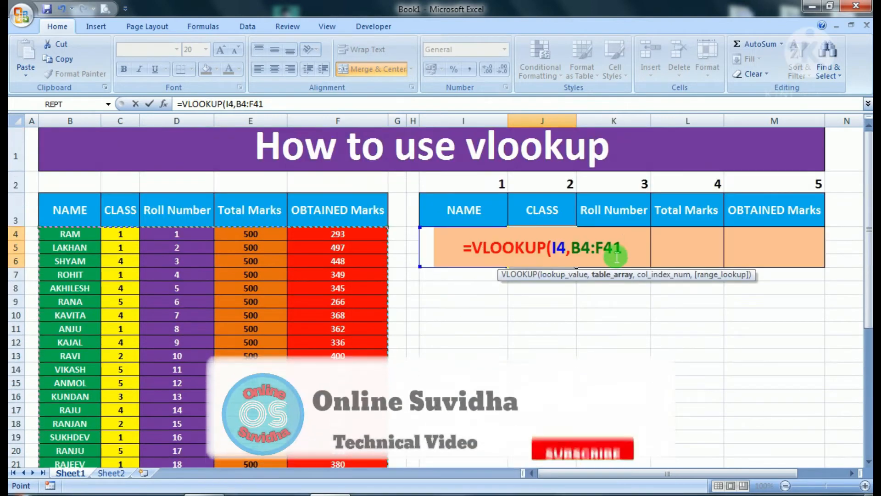
# - Complete the J4 formula as =VLOOKUP(I4,B4:F41,2,0), using column index 2 and exact match 0, and check the Class result
pyautogui.write(',')
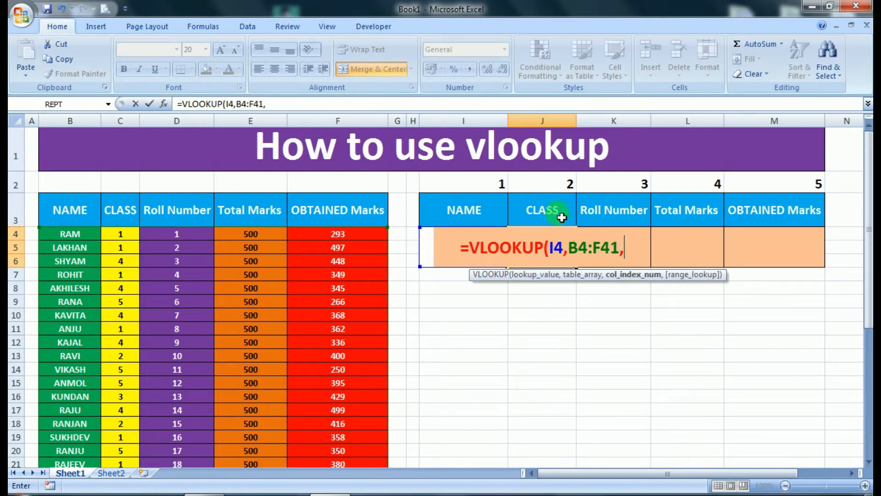
pyautogui.click(639, 260)
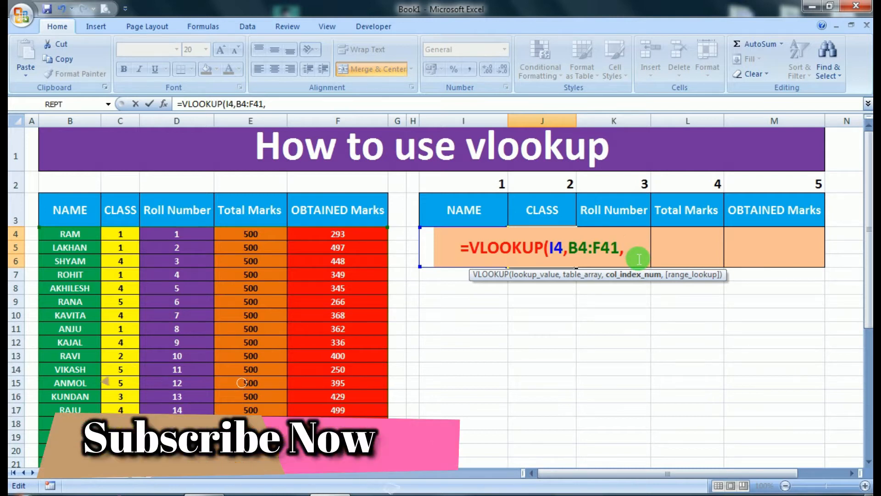
pyautogui.write('2')
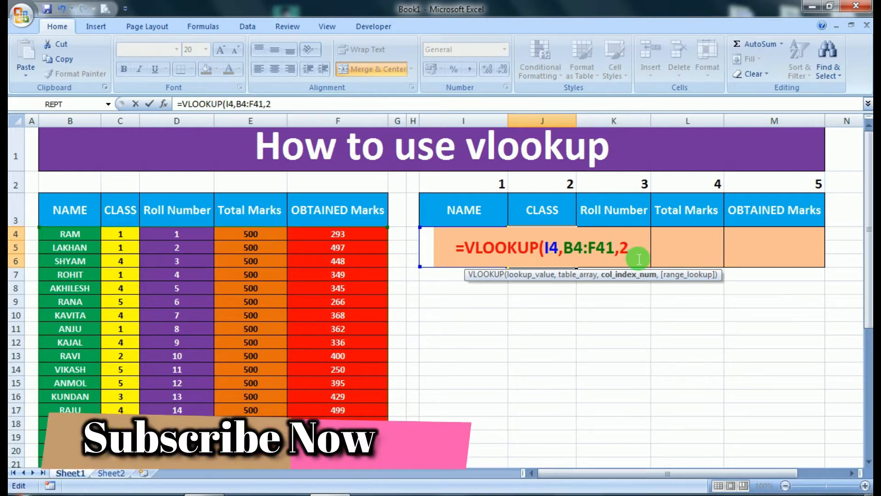
pyautogui.write(',')
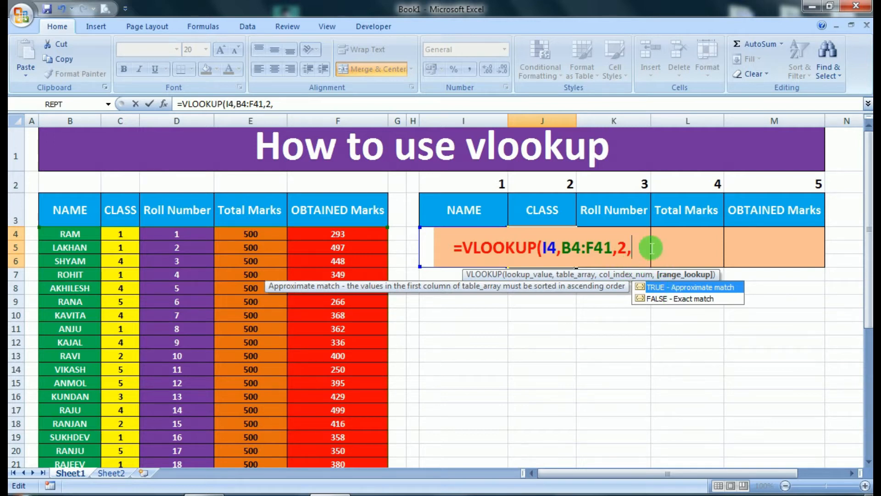
pyautogui.click(644, 260)
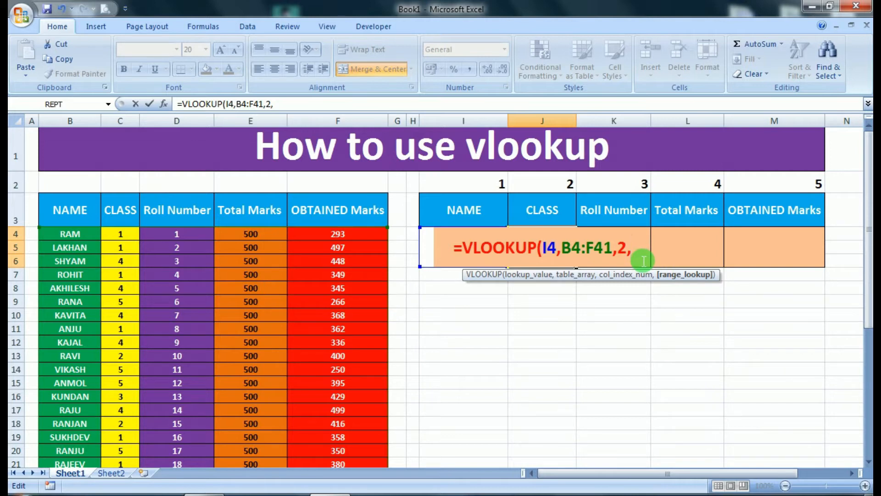
pyautogui.write('0')
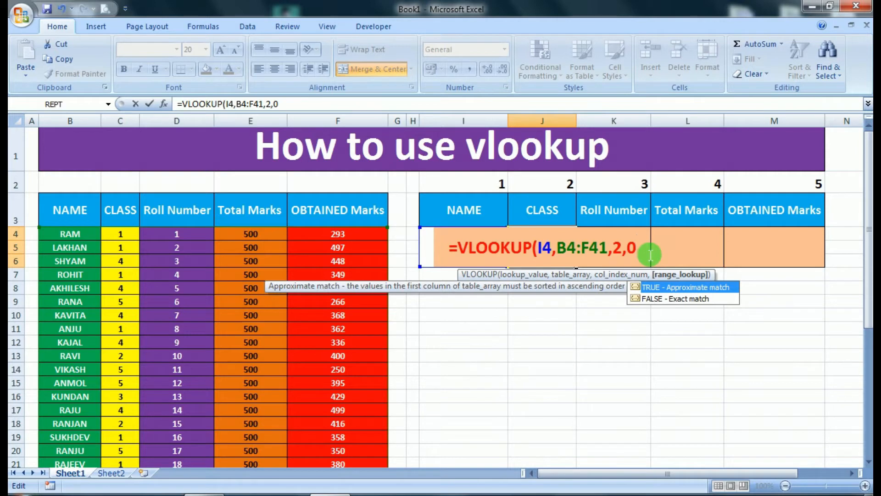
pyautogui.write(')')
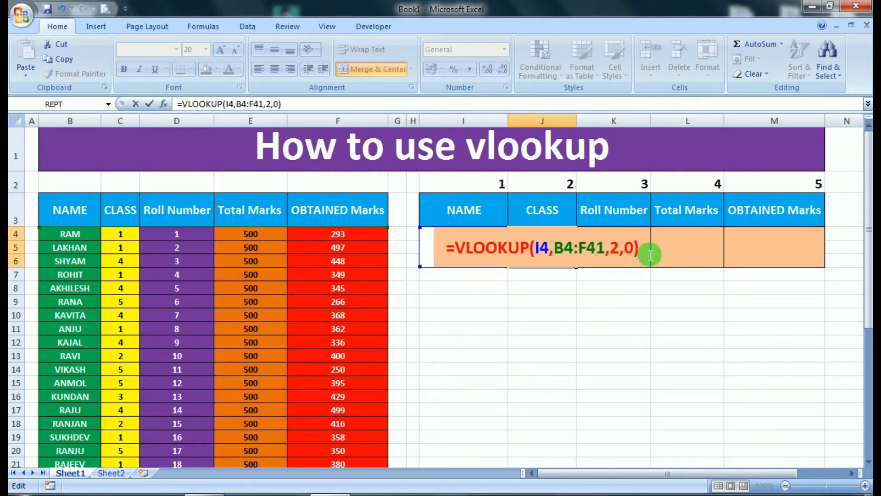
pyautogui.press('Return')
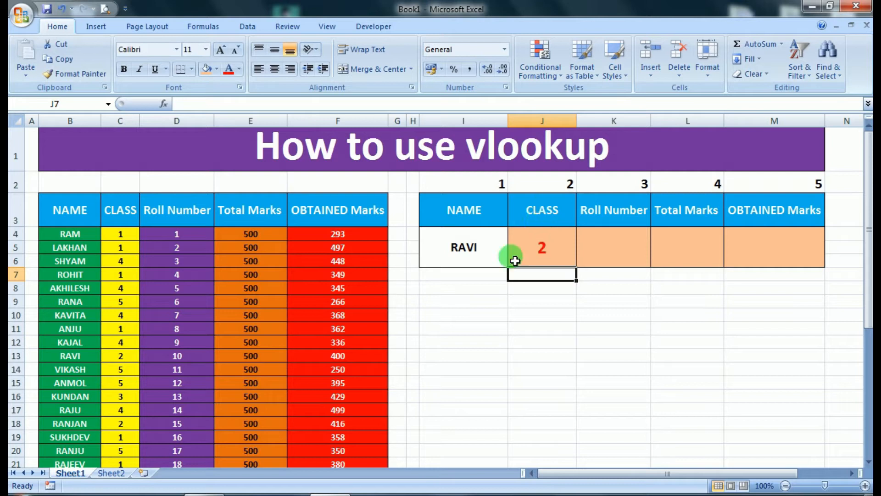
pyautogui.moveTo(557, 208); pyautogui.dragTo(560, 252)
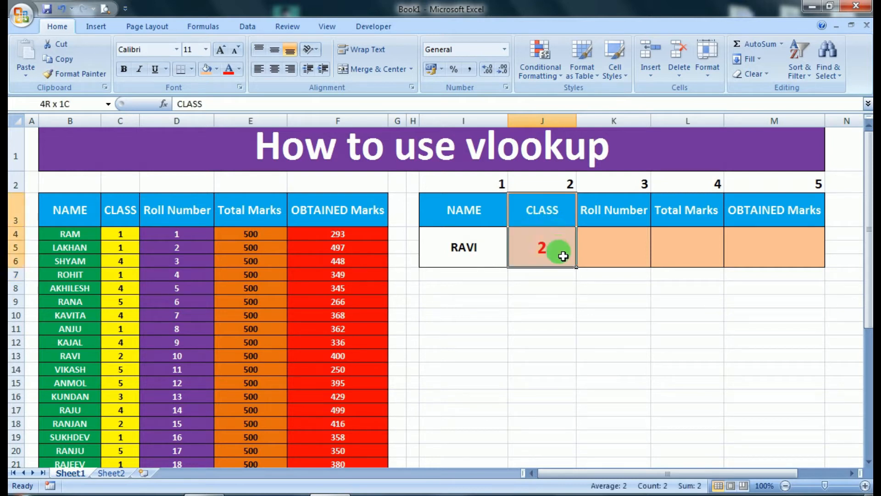
# - Begin a VLOOKUP formula in the Roll Number result cell K4 with lookup value I4 and table array B4:F41
pyautogui.moveTo(600, 222); pyautogui.dragTo(615, 250)
pyautogui.click(615, 256)
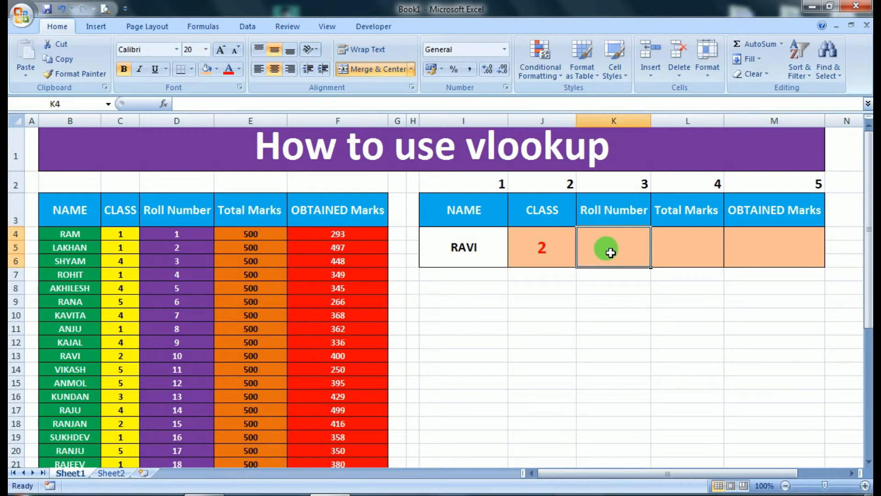
pyautogui.write('=')
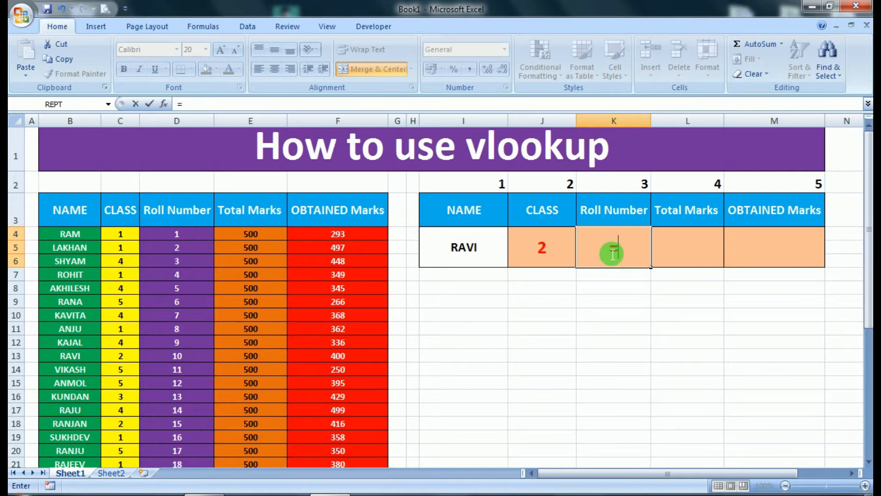
pyautogui.write('VLOOKUP')
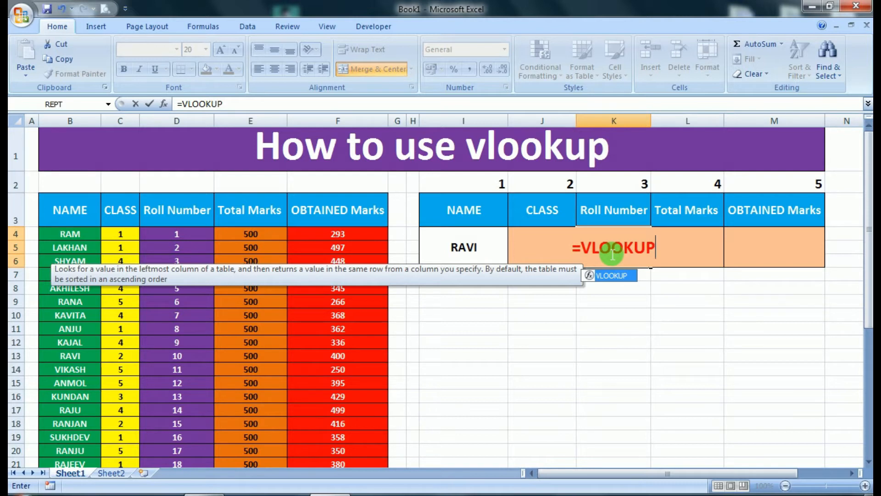
pyautogui.write('(')
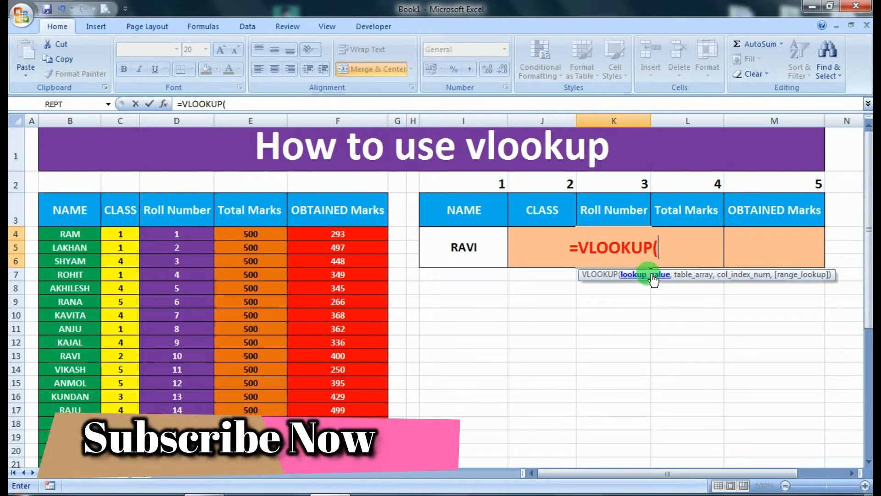
pyautogui.click(468, 248)
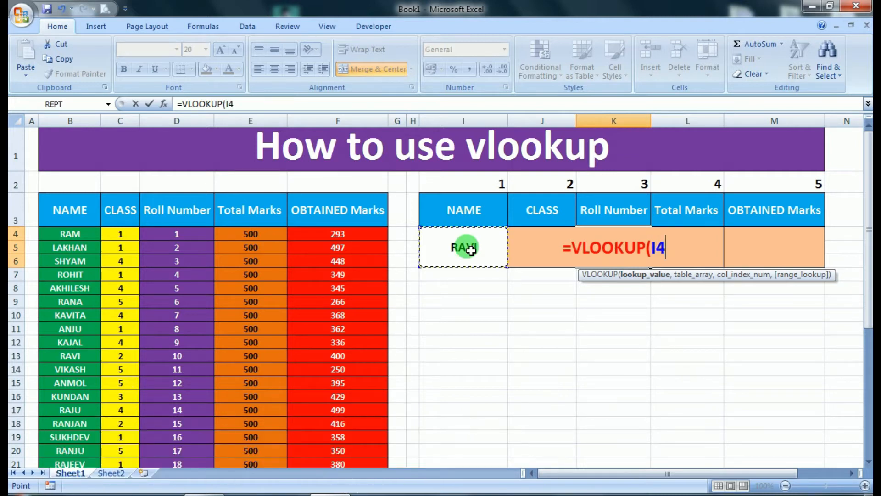
pyautogui.write(',')
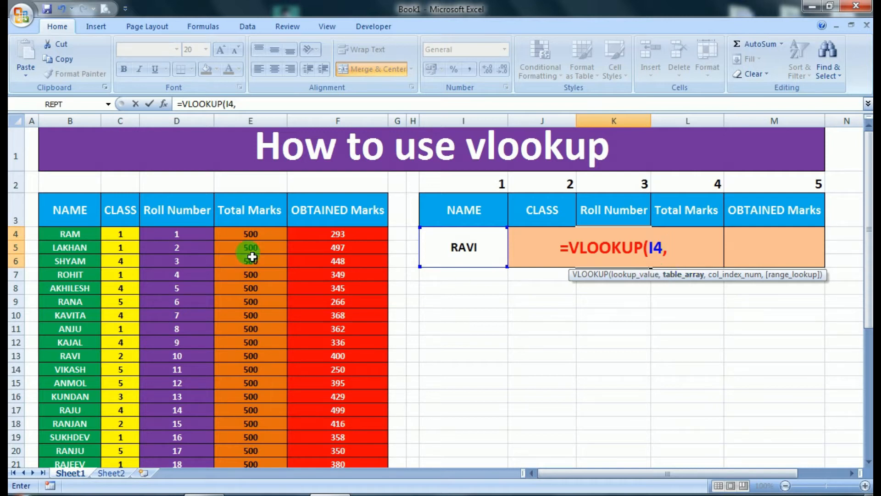
pyautogui.click(67, 237)
pyautogui.moveTo(67, 238); pyautogui.dragTo(334, 419)
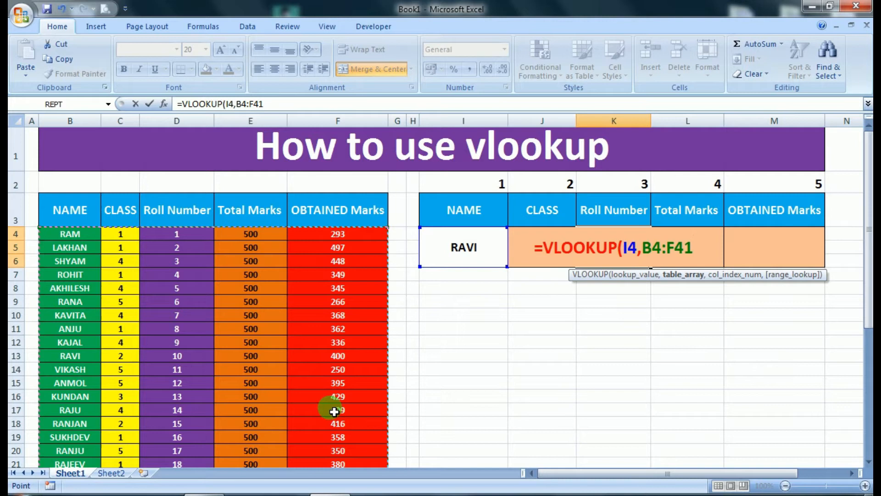
pyautogui.write(',')
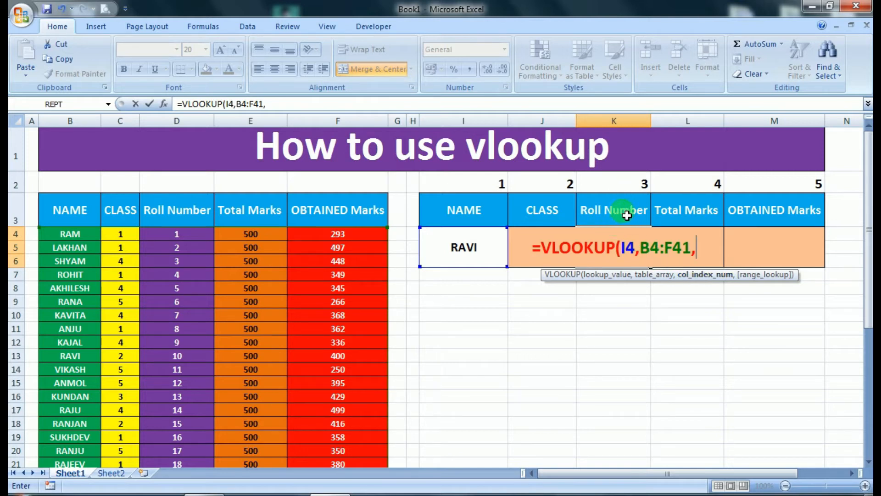
# - Complete the K4 formula as =VLOOKUP(I4,B4:F41,3,0), using column index 3 and exact match 0, and check the Roll Number result
pyautogui.click(704, 254)
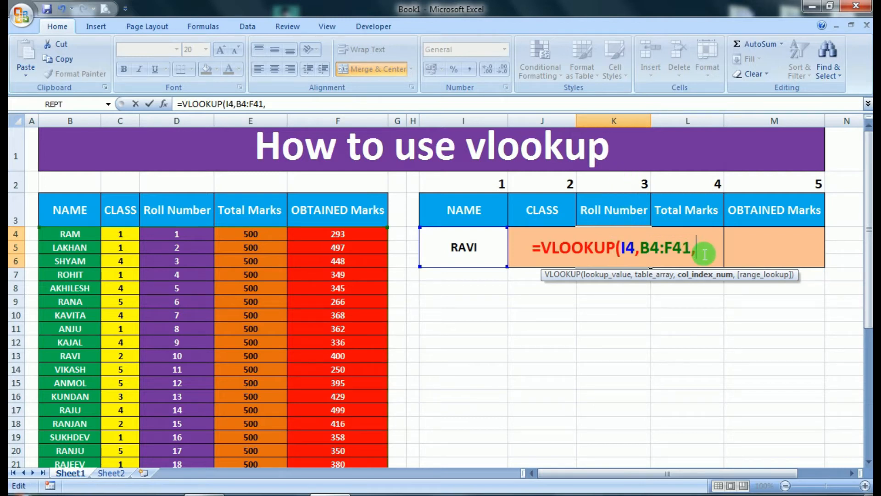
pyautogui.write('3')
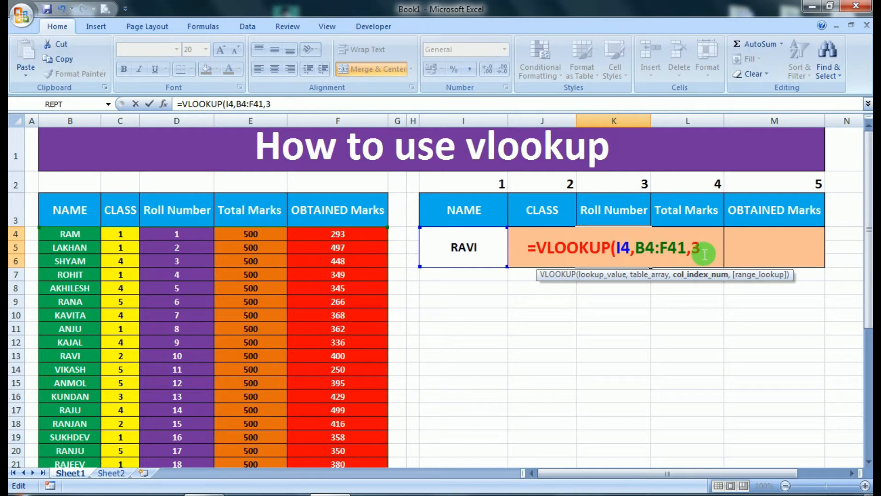
pyautogui.write(',')
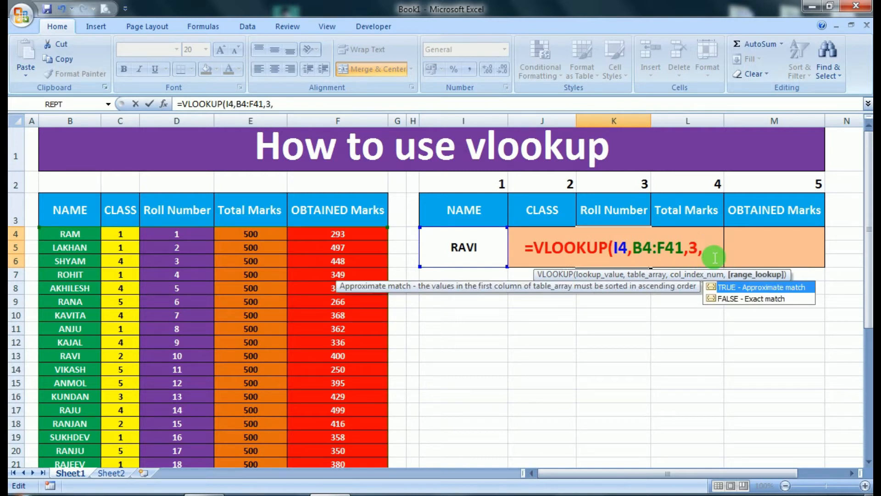
pyautogui.write('0')
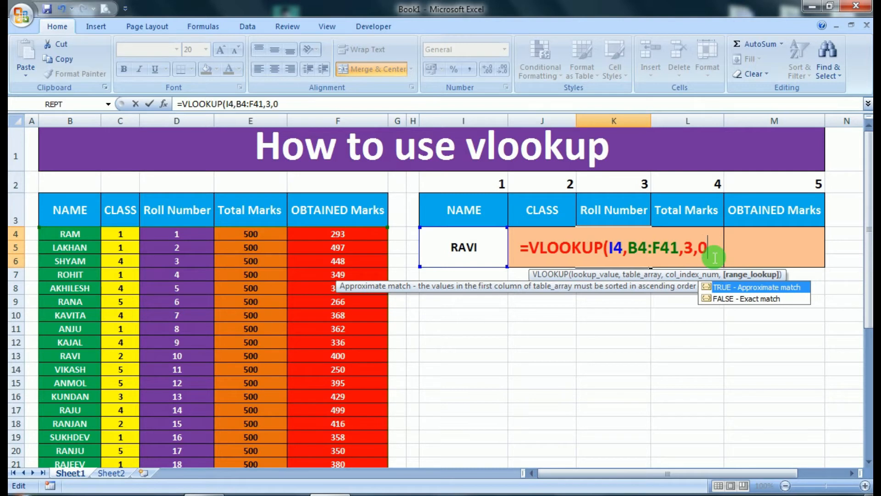
pyautogui.write(')')
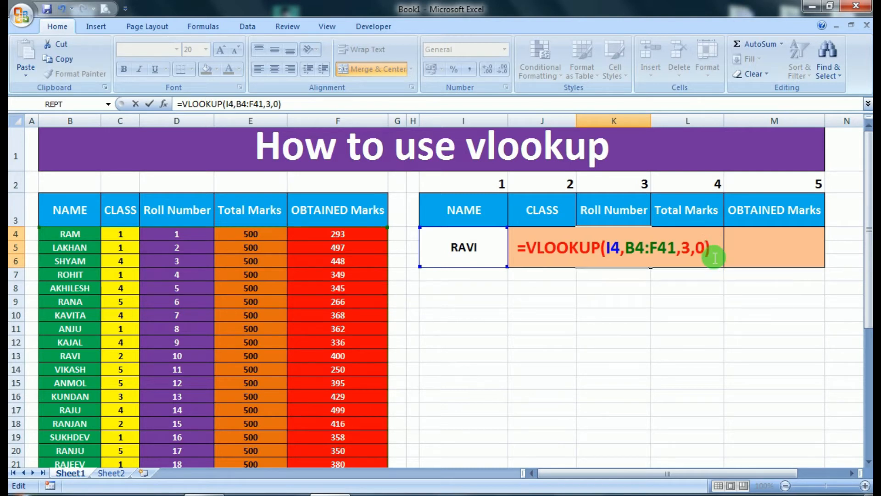
pyautogui.press('Return')
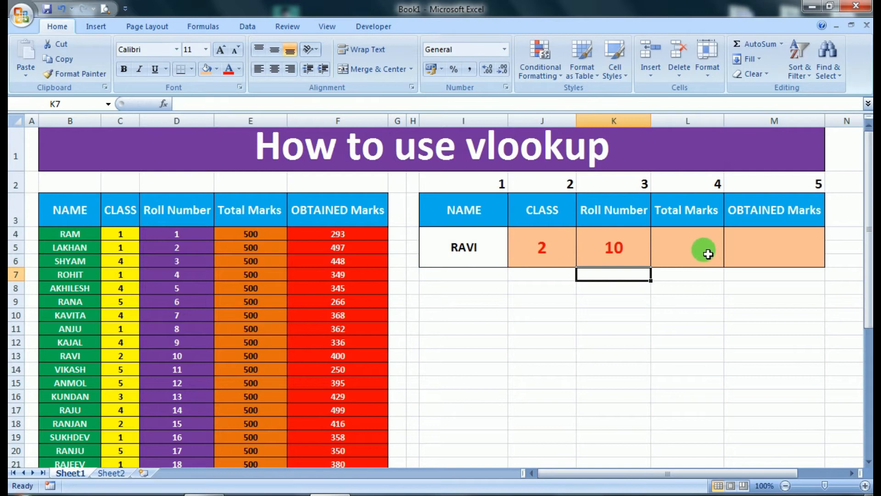
pyautogui.click(629, 253)
pyautogui.click(475, 247)
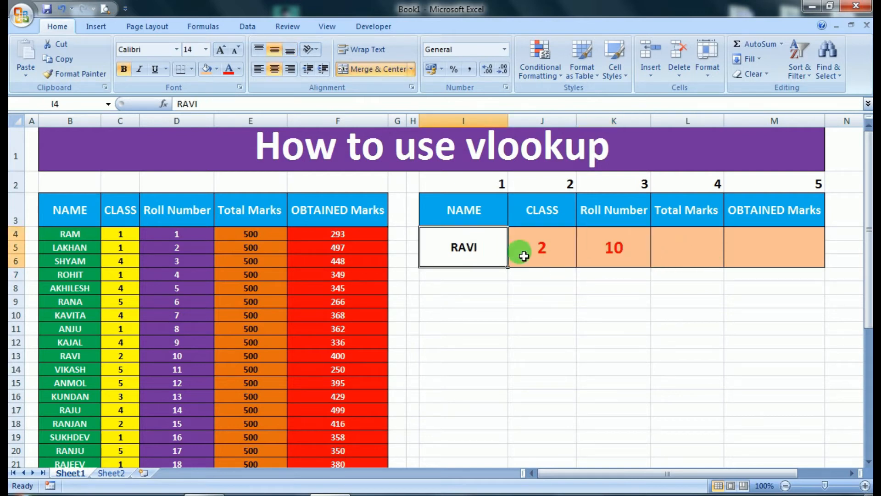
pyautogui.click(629, 253)
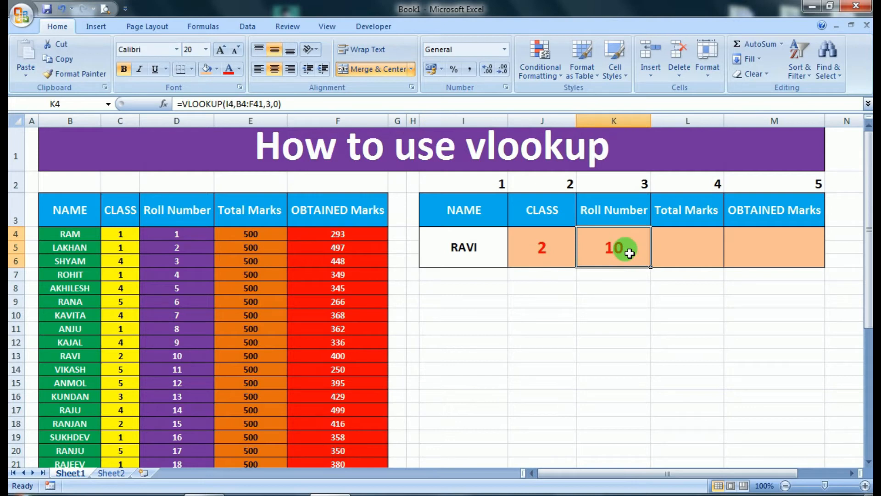
# - Begin a VLOOKUP formula in the Total Marks result cell L4 with lookup value I4 and table array B4:F41
pyautogui.click(690, 251)
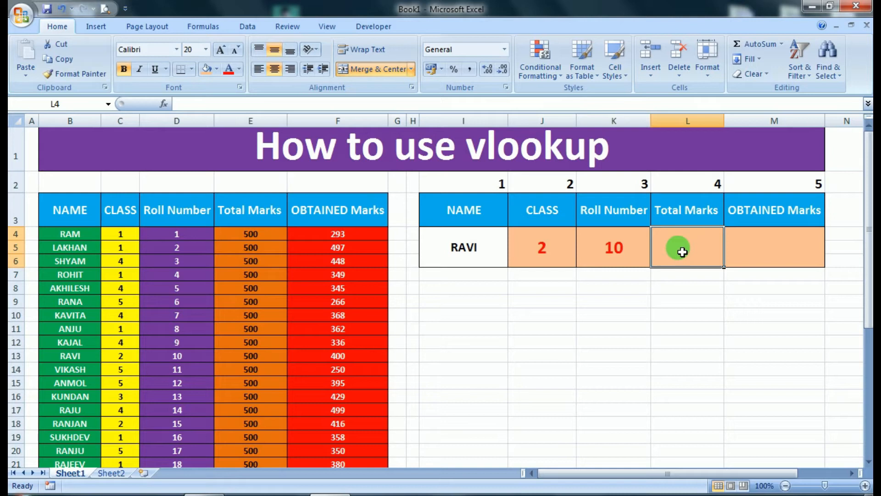
pyautogui.write('=')
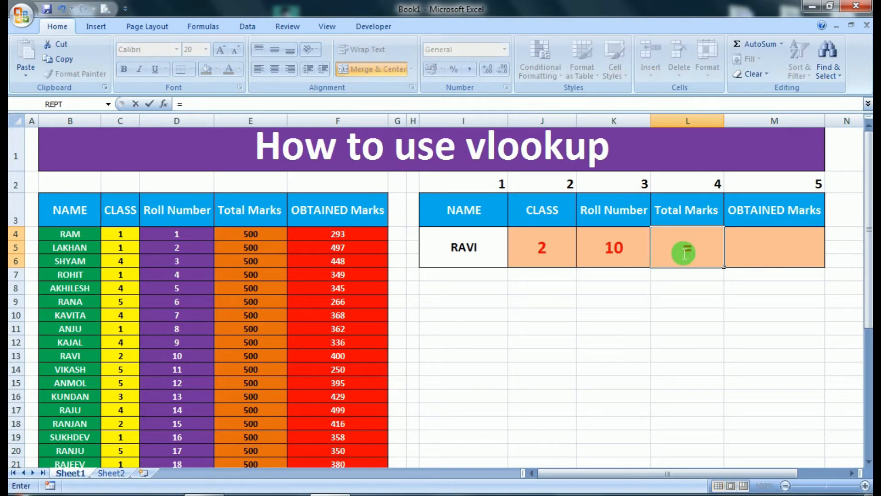
pyautogui.write('VLOOKUP')
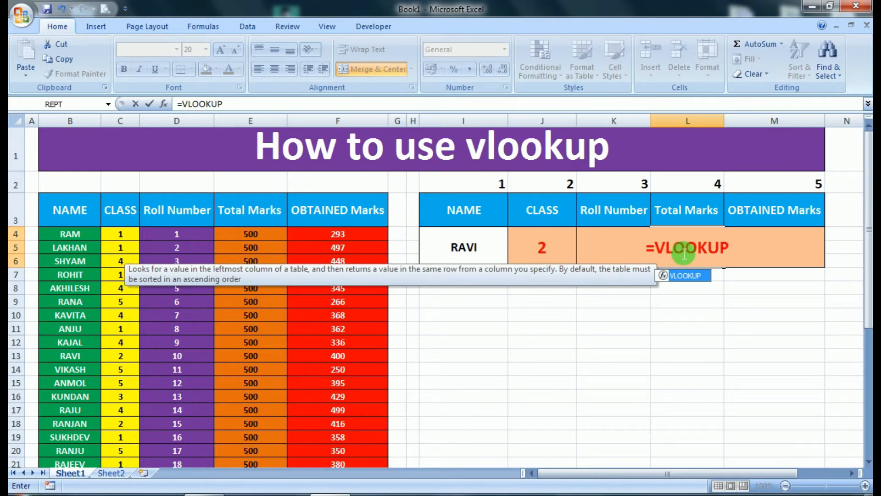
pyautogui.write('(')
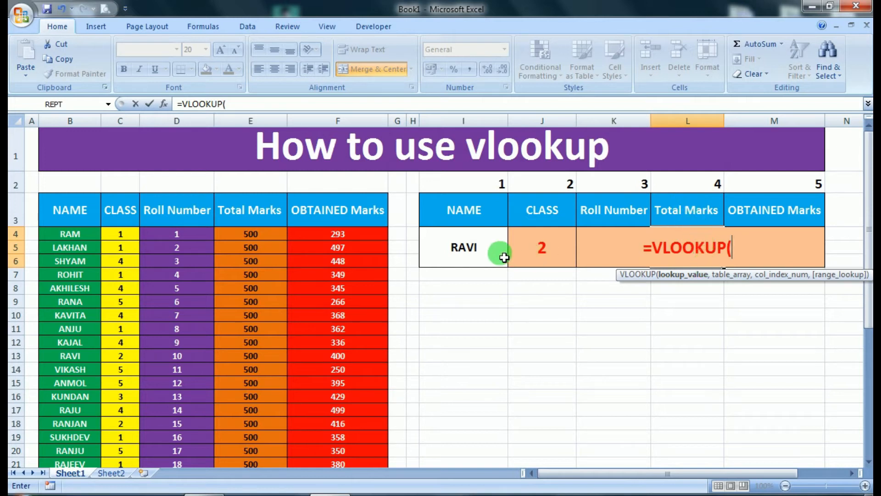
pyautogui.click(478, 256)
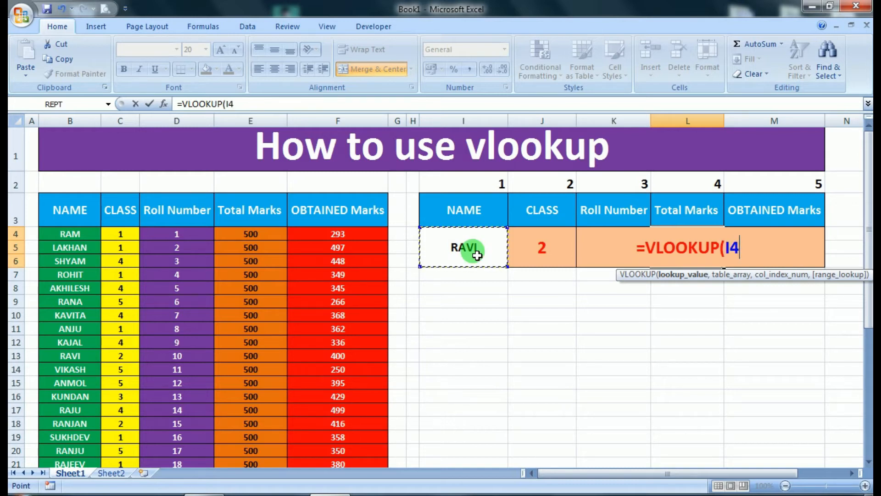
pyautogui.write(',')
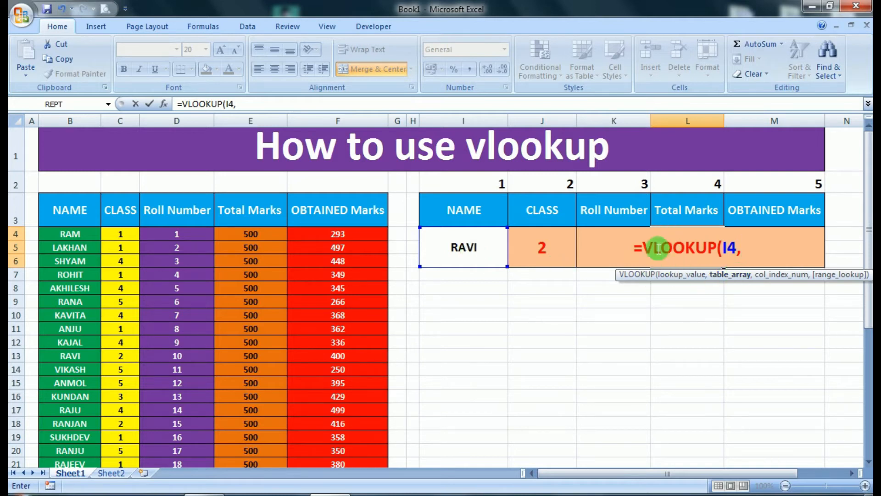
pyautogui.moveTo(63, 235); pyautogui.dragTo(344, 448)
pyautogui.scroll(6, 321, 394)
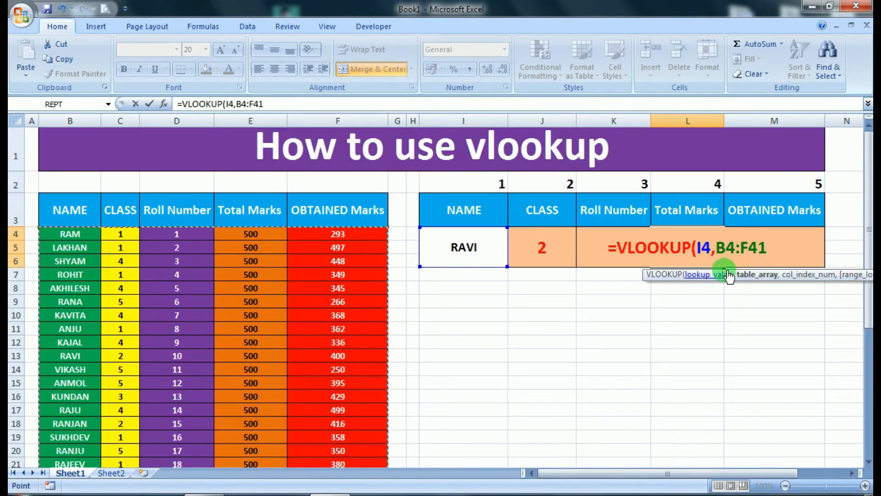
pyautogui.write(',')
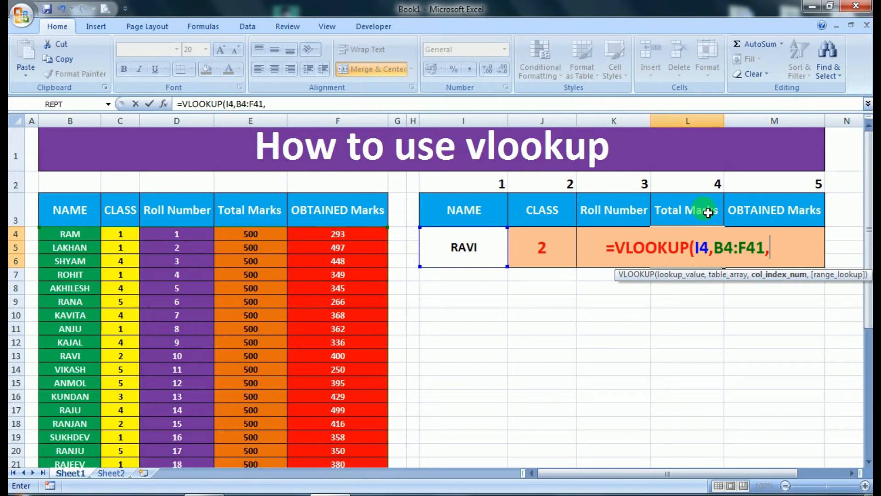
# - Complete the L4 formula as =VLOOKUP(I4,B4:F41,4,0), using column index 4 and exact match 0, and check the Total Marks result
pyautogui.write('4')
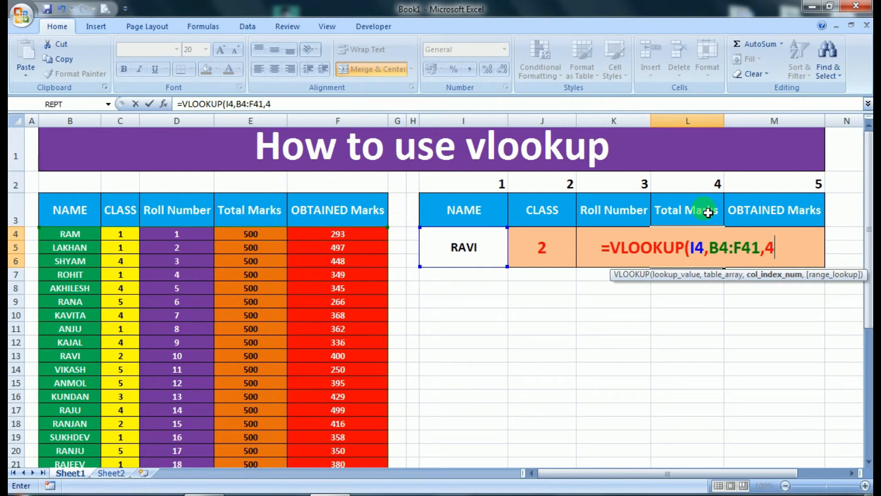
pyautogui.write(',')
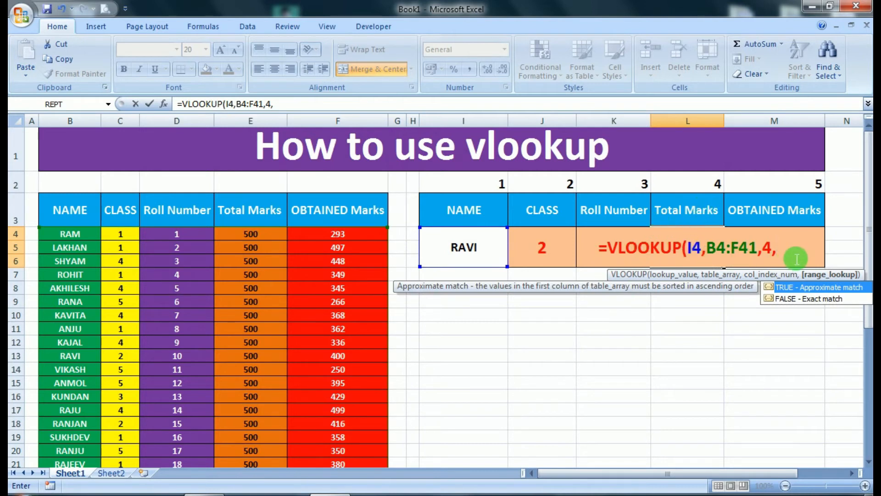
pyautogui.write('0')
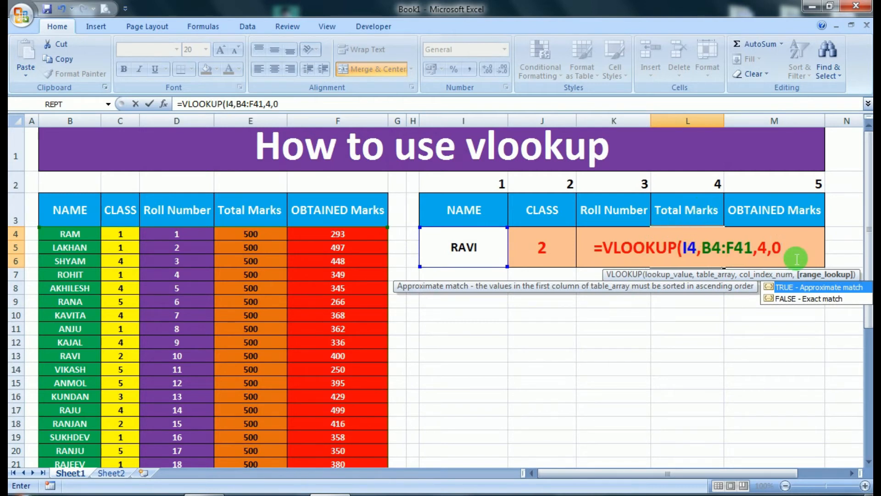
pyautogui.write(')')
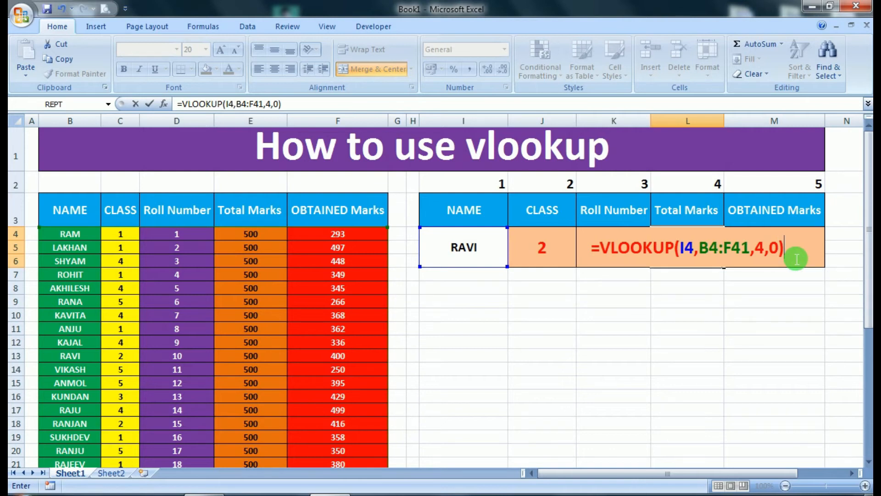
pyautogui.press('Return')
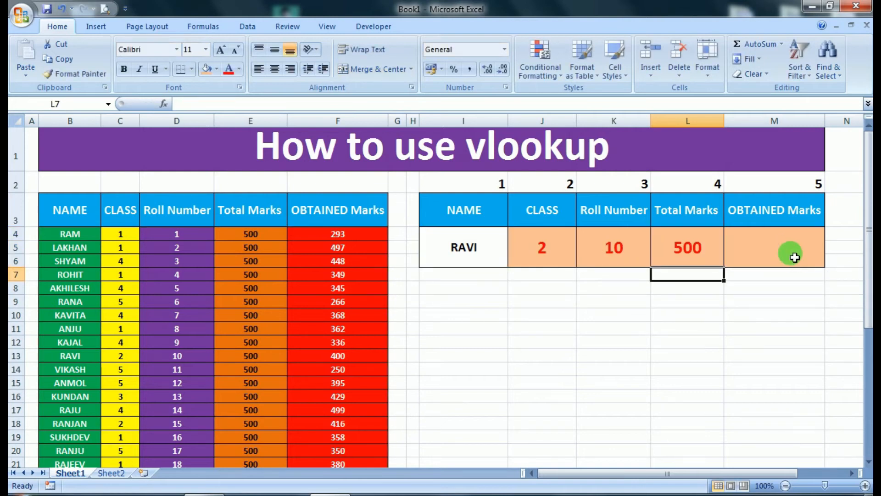
pyautogui.click(696, 249)
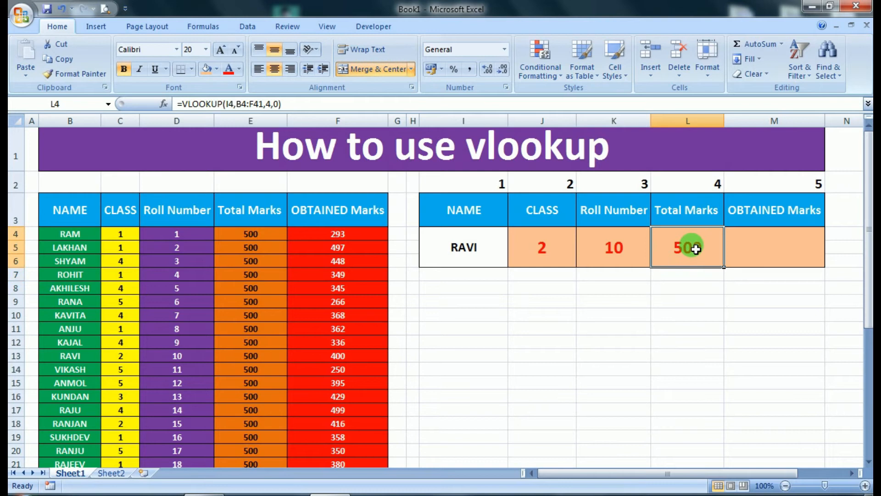
pyautogui.click(723, 280)
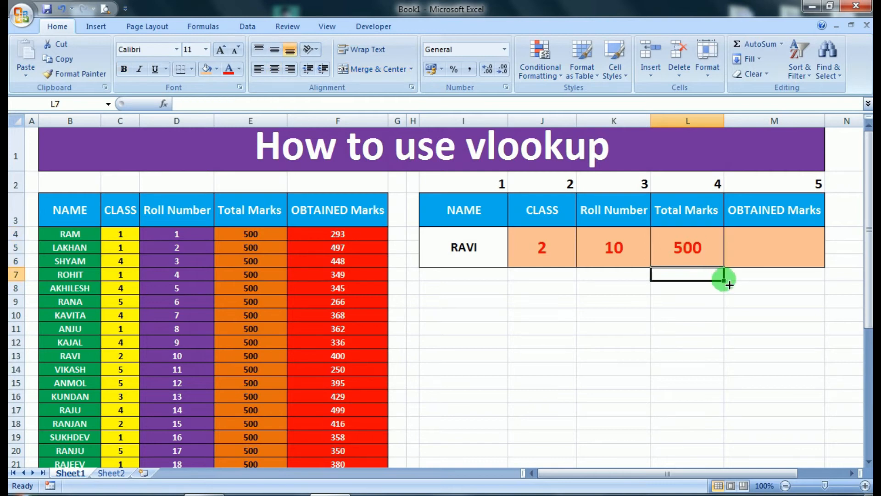
# - Begin a VLOOKUP formula in the Obtained Marks result cell M4 with lookup value I4 and table array B4:F41
pyautogui.click(764, 253)
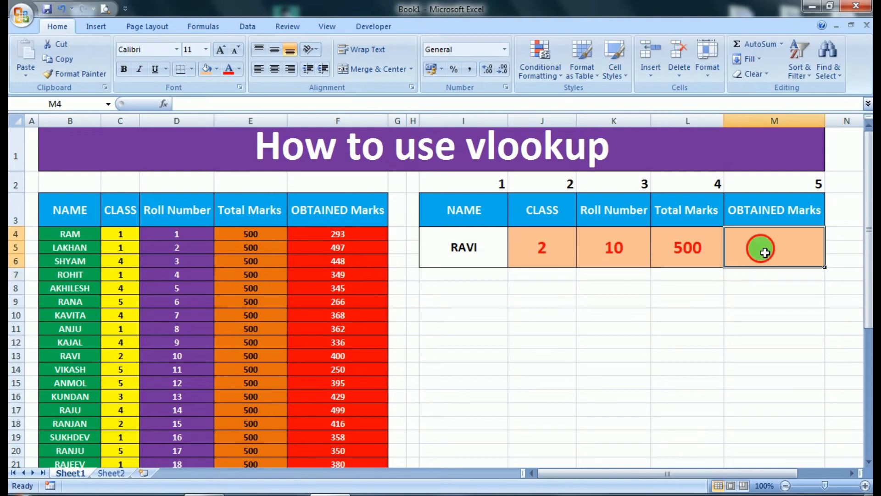
pyautogui.write('=')
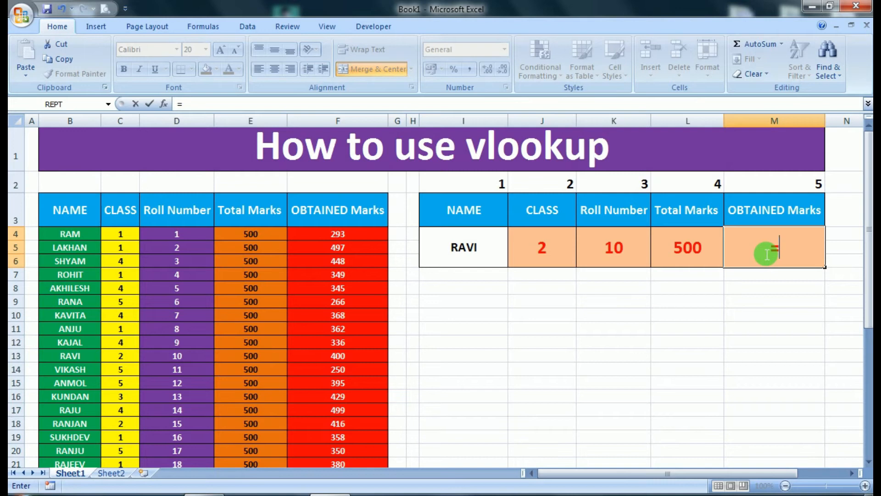
pyautogui.write('VLOOKUP(')
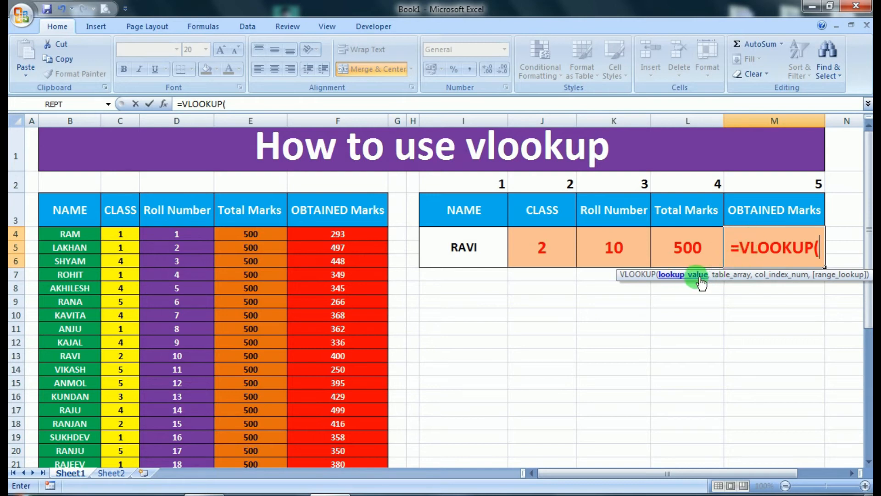
pyautogui.click(467, 250)
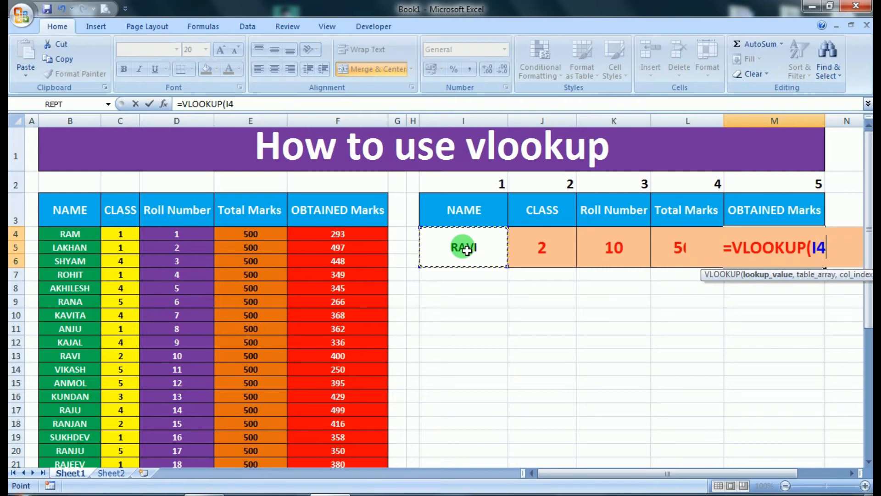
pyautogui.write(',')
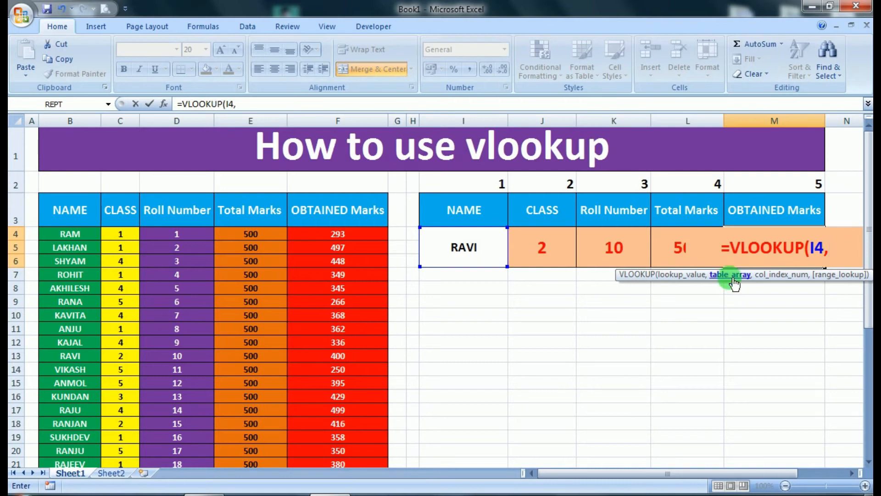
pyautogui.click(87, 236)
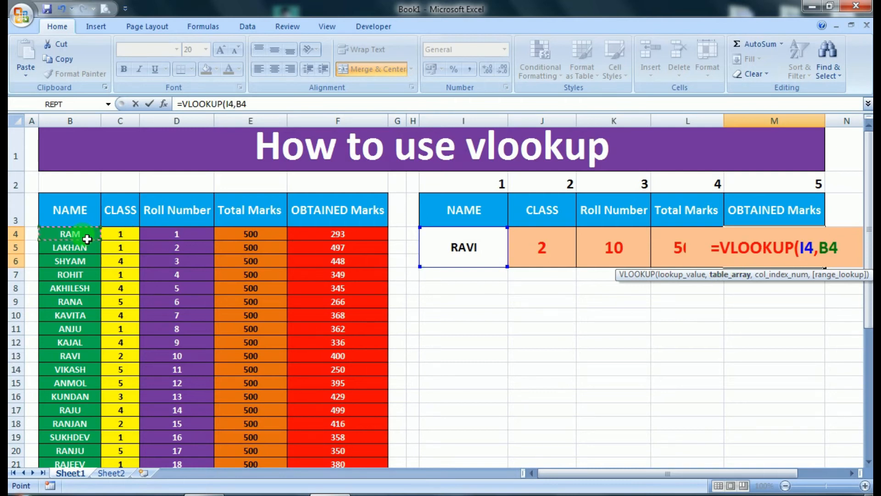
pyautogui.moveTo(94, 243); pyautogui.dragTo(325, 384)
pyautogui.write(',')
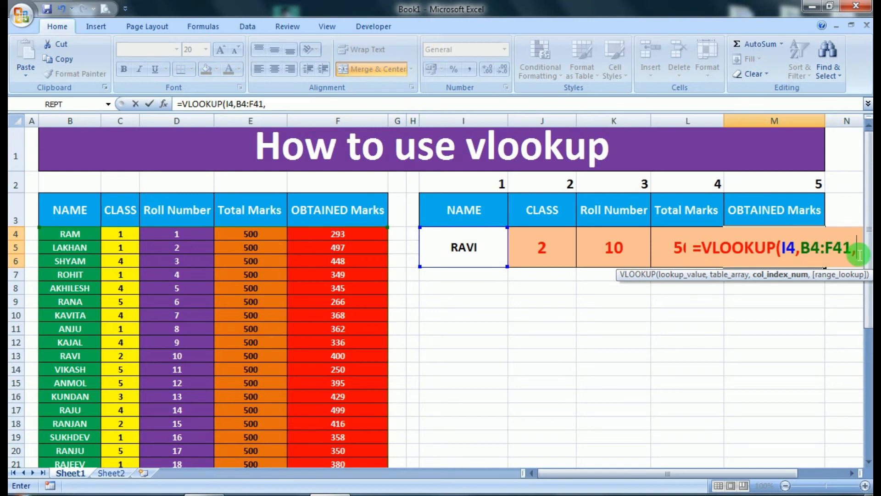
# - Complete the M4 formula as =VLOOKUP(I4,B4:F41,5,0), using column index 5 and exact match 0
pyautogui.write('5')
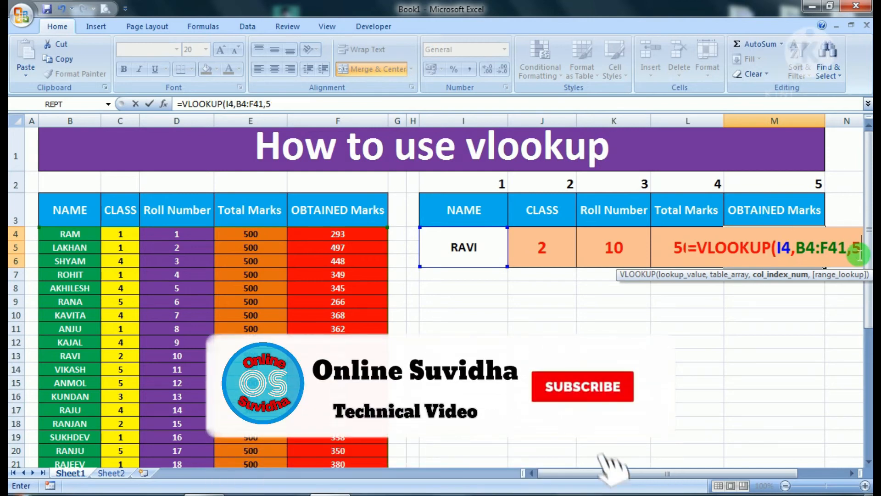
pyautogui.write(',')
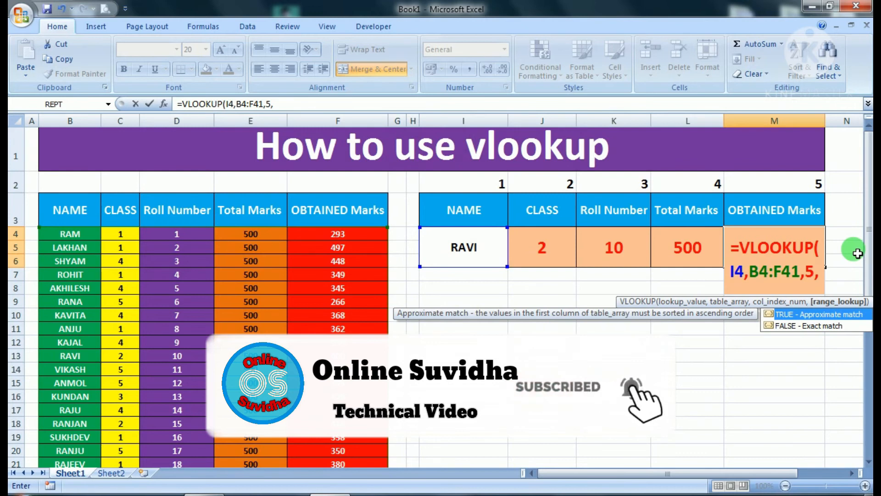
pyautogui.write('0')
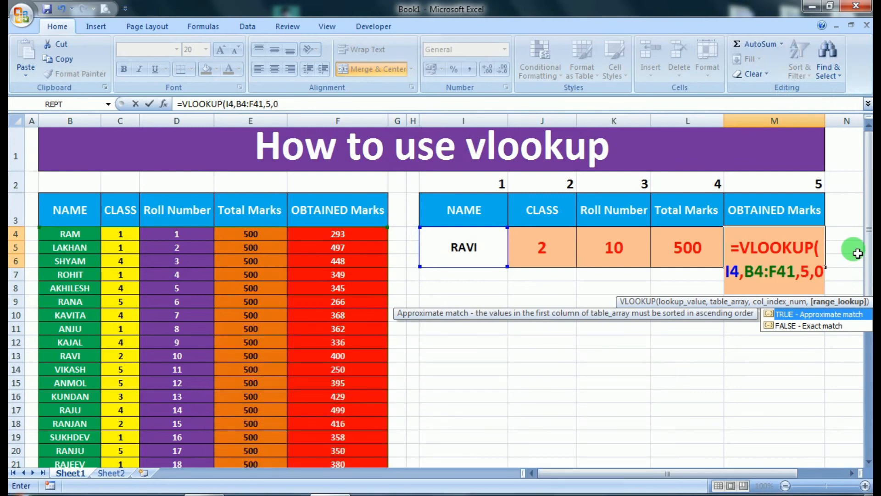
pyautogui.write(')')
pyautogui.press('Return')
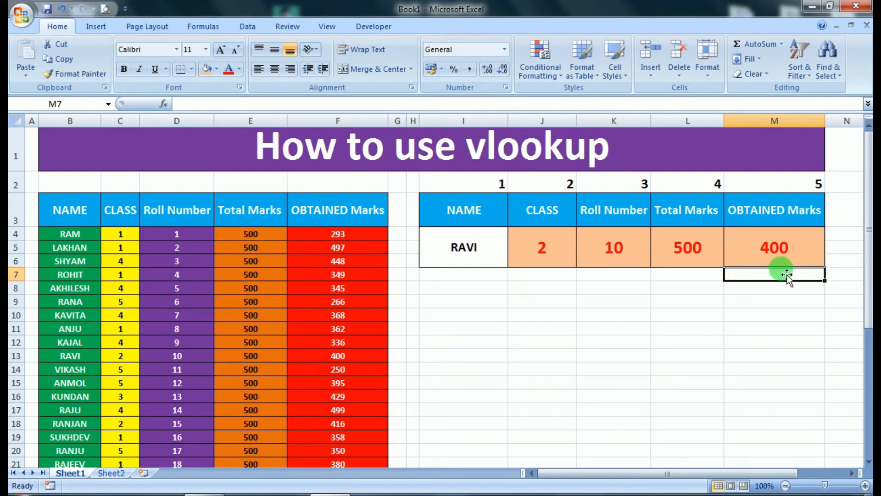
# - Test the lookup by replacing the name in I4 with the student name from row 15 of the source table
pyautogui.click(481, 251)
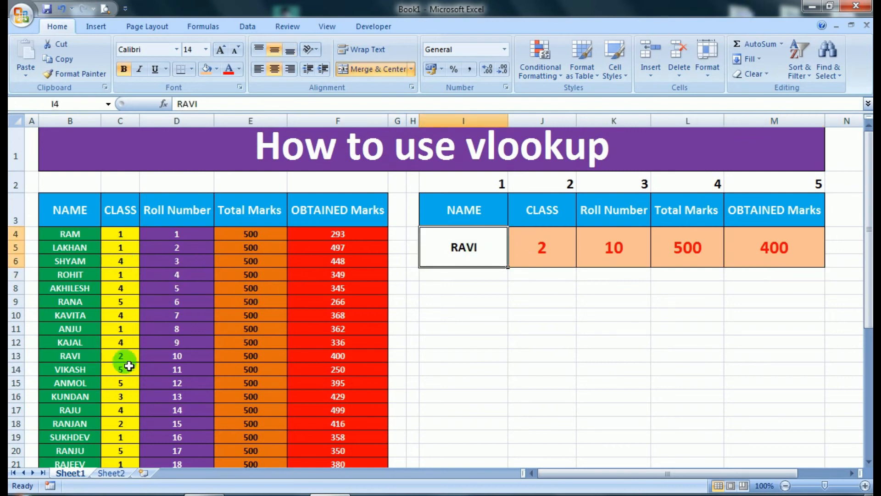
pyautogui.moveTo(76, 388); pyautogui.dragTo(352, 388)
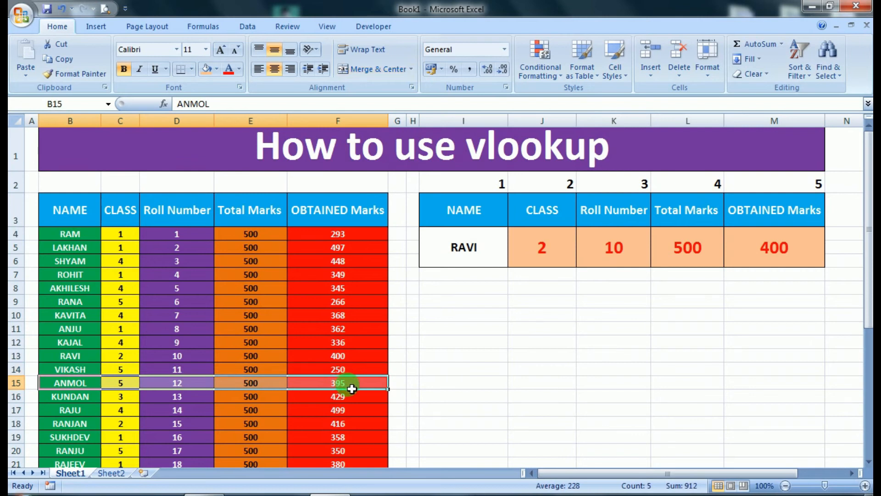
pyautogui.click(486, 252)
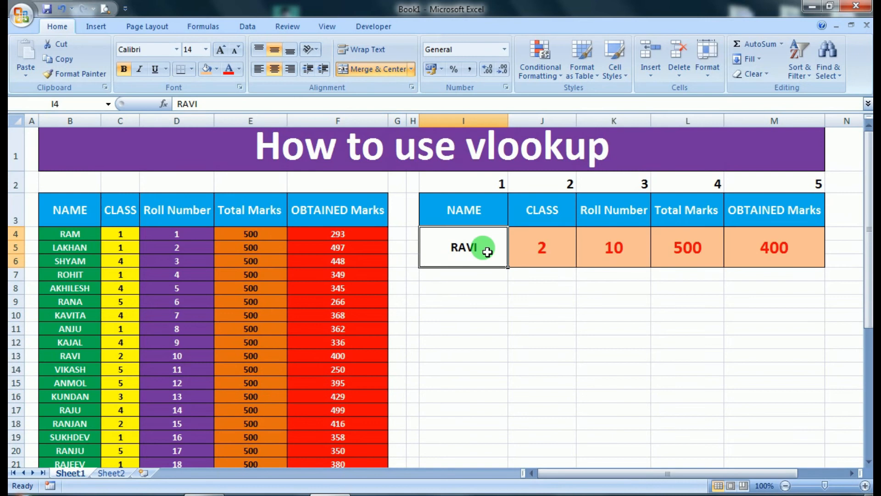
pyautogui.write('ANMOL')
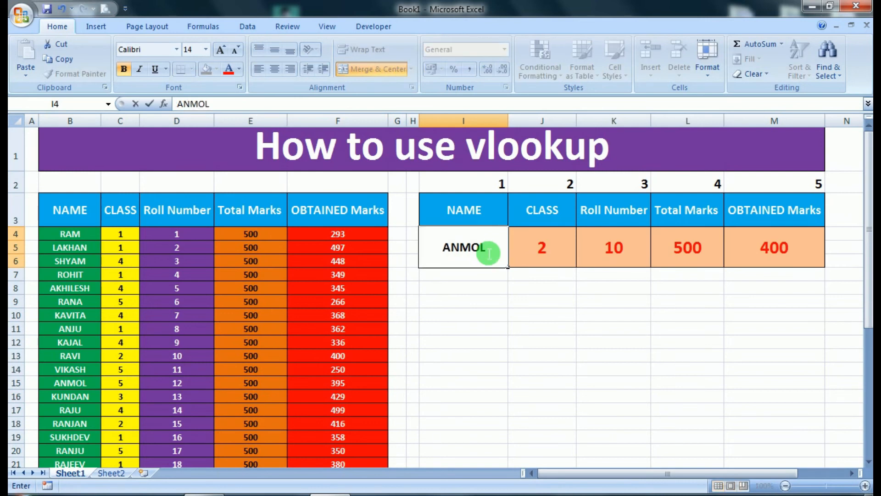
pyautogui.press('Return')
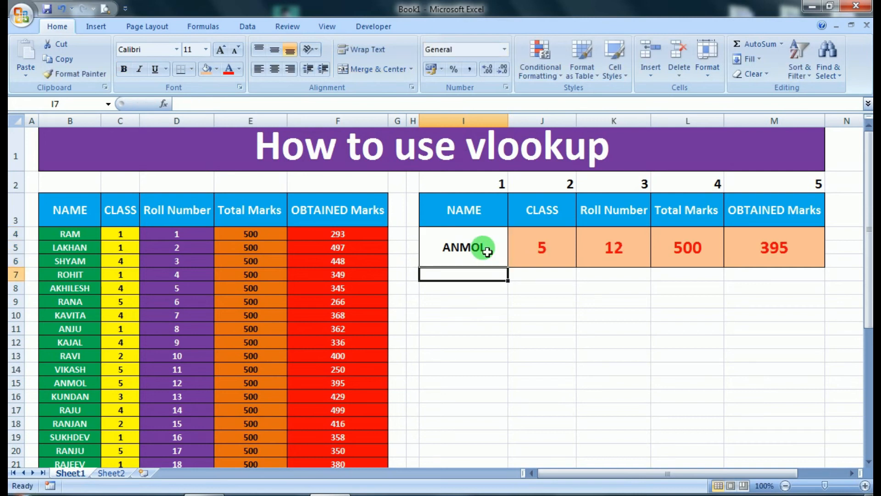
# - Compare the class, roll number and obtained marks results in J4, K4 and M4 with row 15 of the source table
pyautogui.click(776, 245)
pyautogui.click(488, 267)
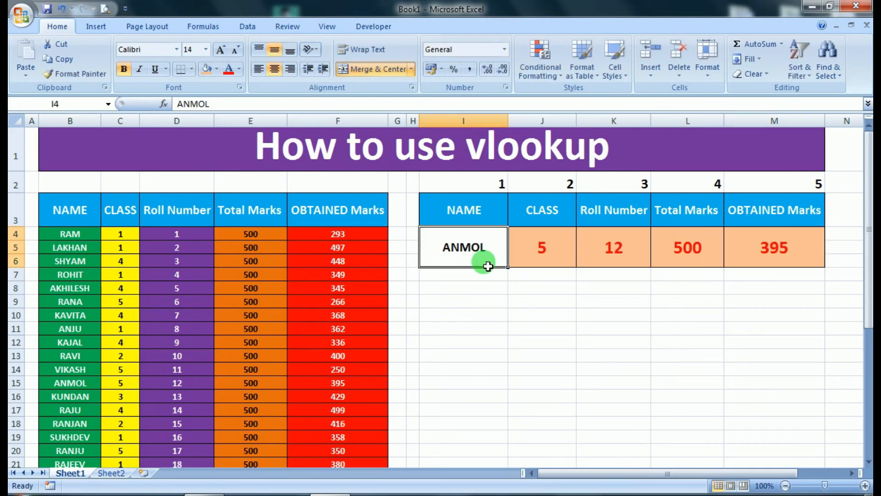
pyautogui.click(125, 384)
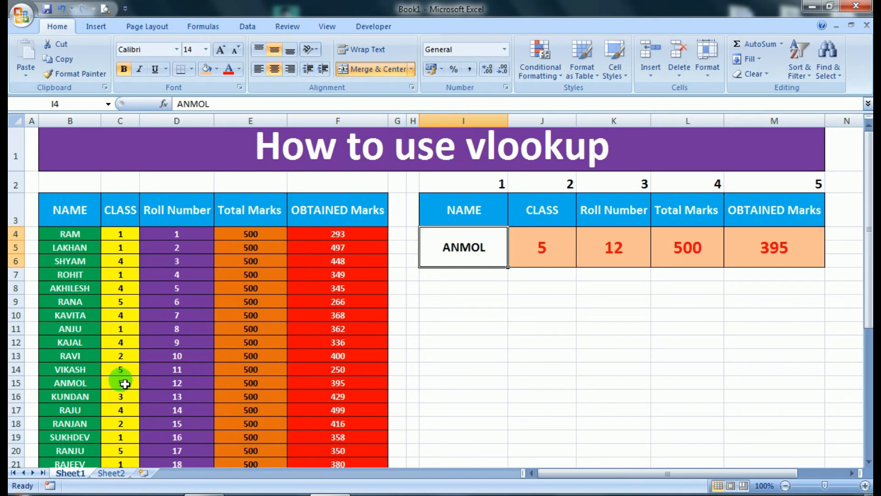
pyautogui.click(176, 384)
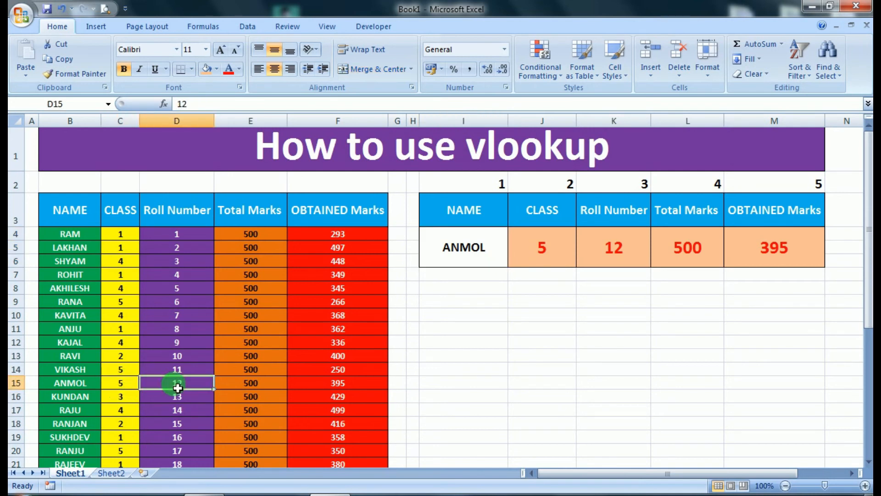
pyautogui.click(551, 252)
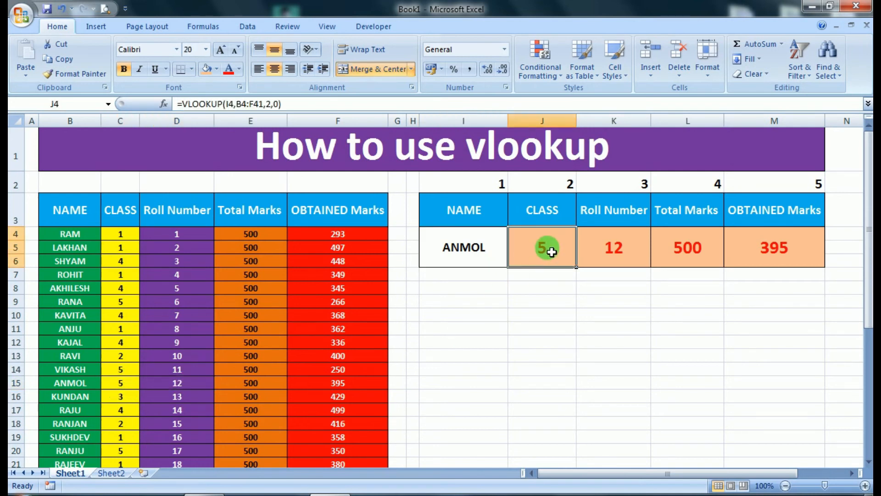
pyautogui.click(625, 250)
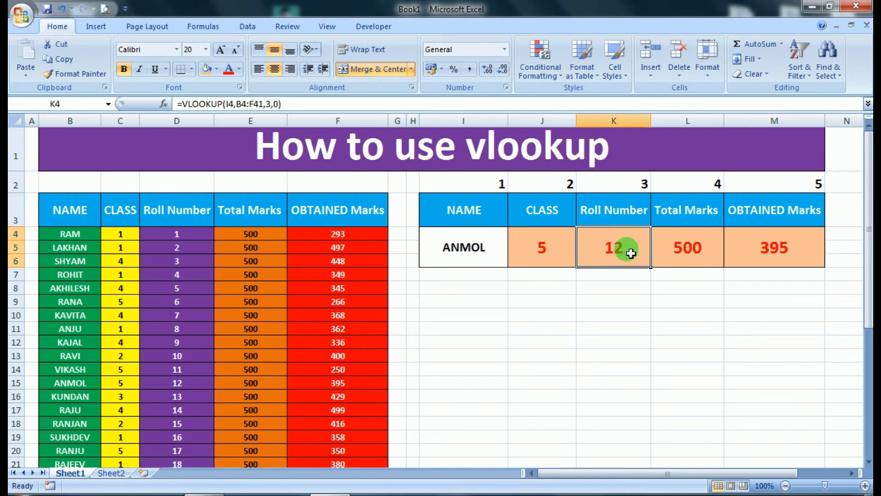
pyautogui.click(801, 252)
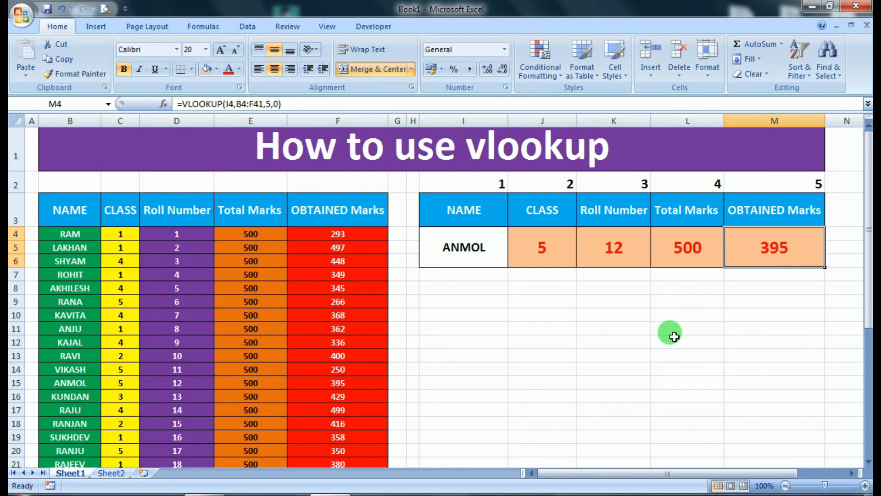
pyautogui.click(339, 390)
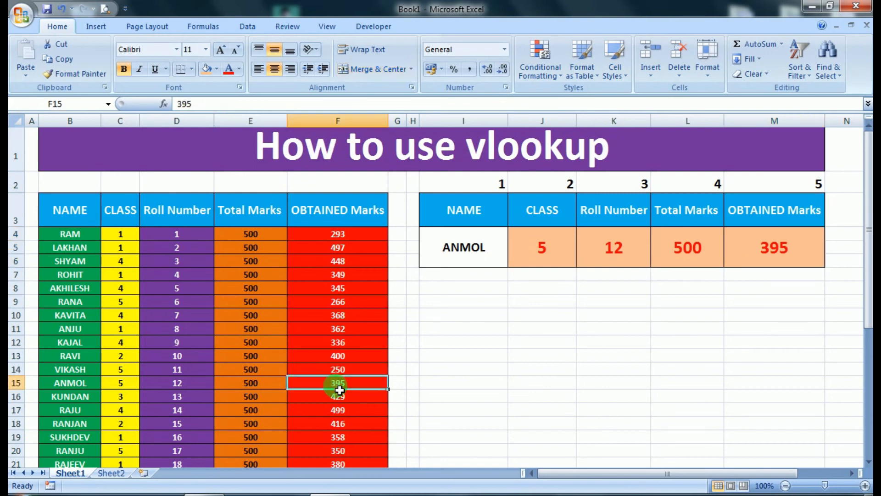
# - Replace the lookup name in I4 with the student name from B22 and check the roll number and obtained marks results
pyautogui.scroll(-4, 321, 384)
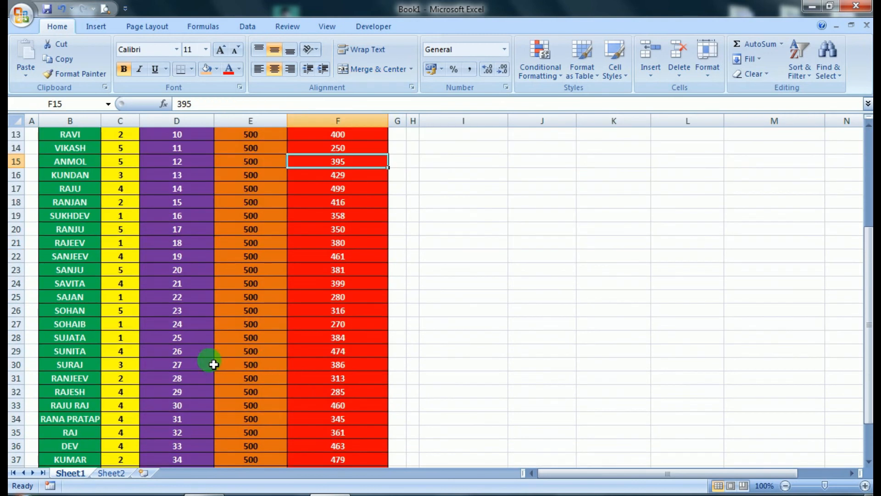
pyautogui.click(73, 260)
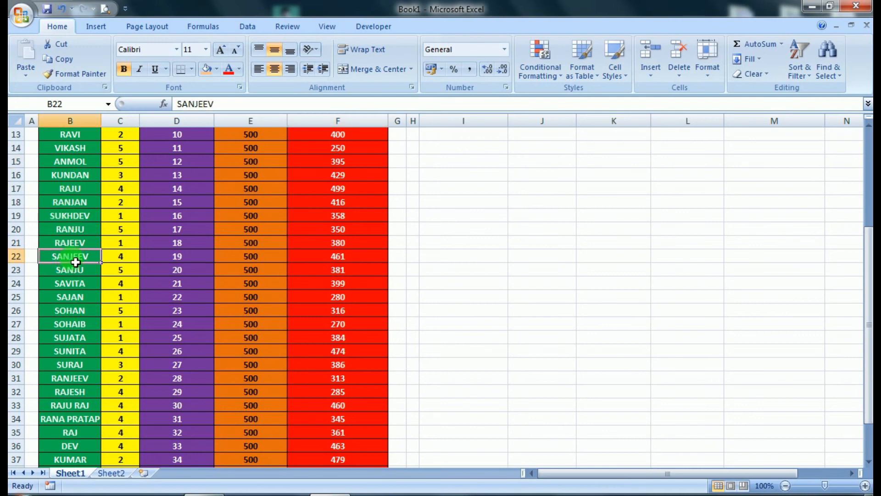
pyautogui.scroll(4, 305, 305)
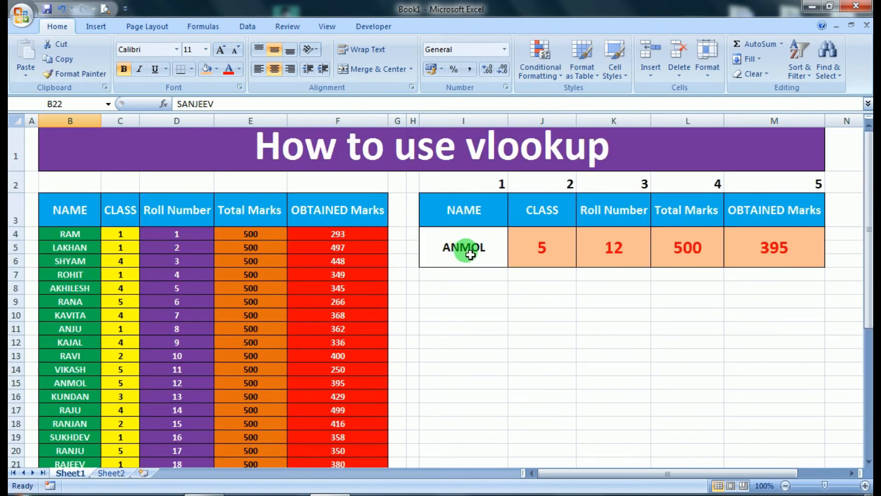
pyautogui.click(471, 255)
pyautogui.doubleClick(487, 250)
pyautogui.moveTo(487, 250); pyautogui.dragTo(429, 251)
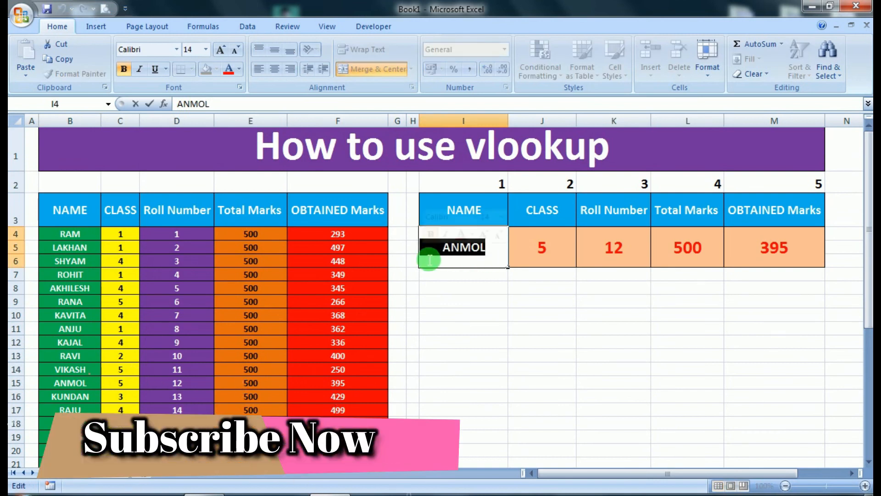
pyautogui.write('SANJEEV')
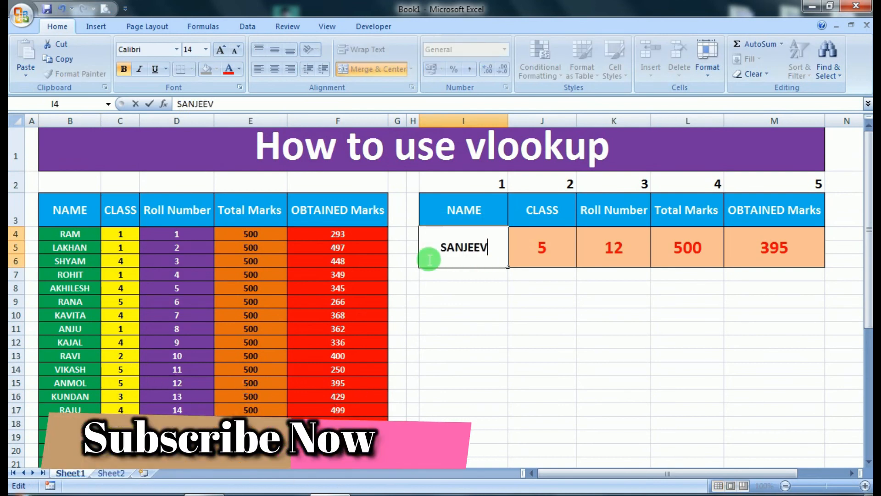
pyautogui.press('Return')
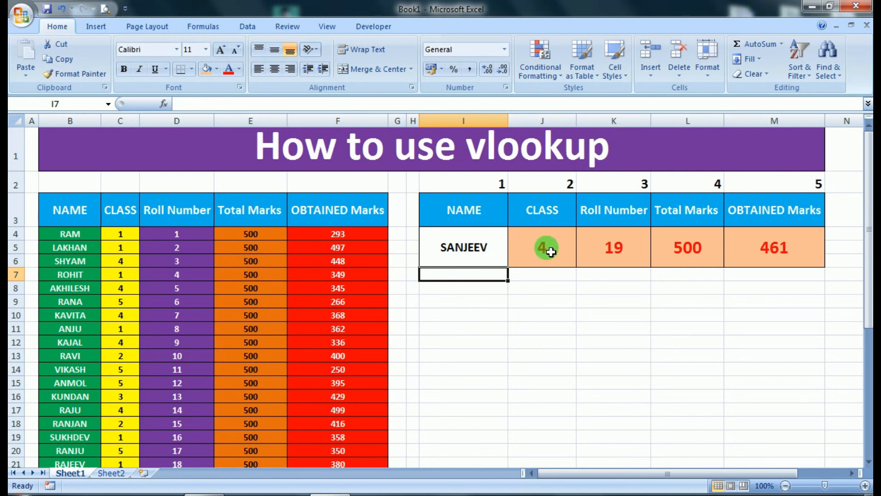
pyautogui.click(614, 250)
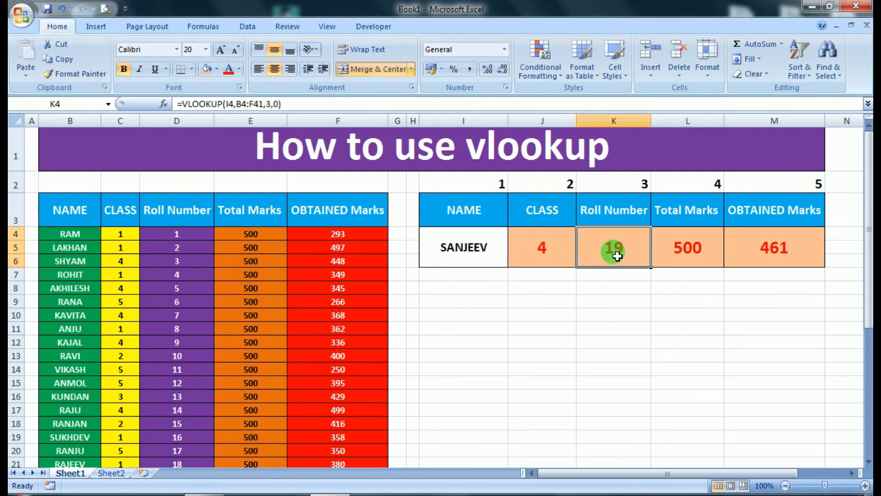
pyautogui.click(785, 248)
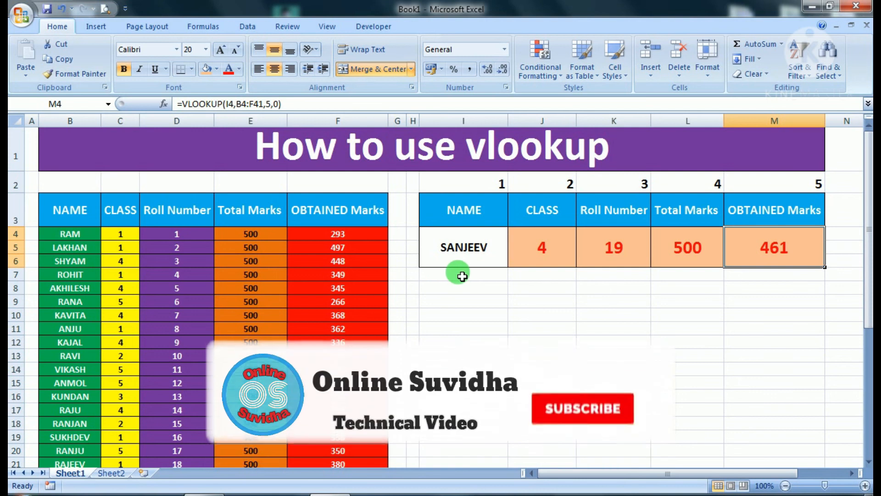
# - Look over the empty result table on Sheet2 and the source table on Sheet1, ending on Sheet1
pyautogui.click(111, 472)
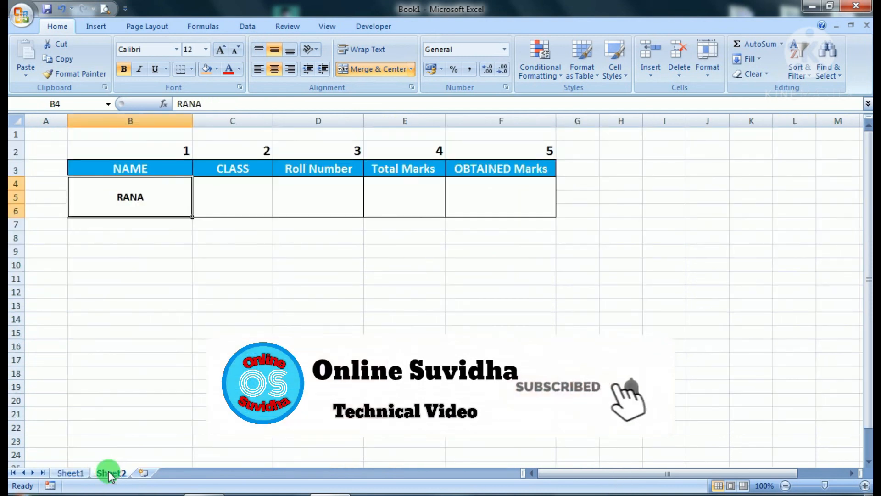
pyautogui.click(71, 473)
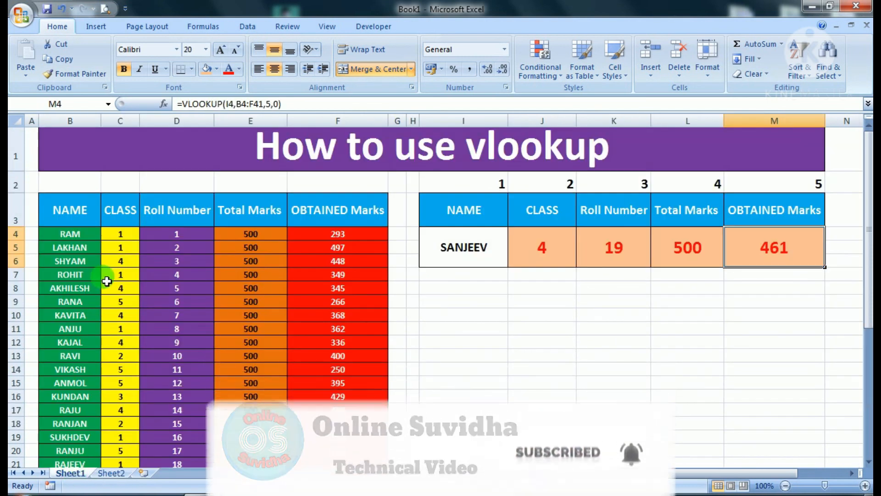
pyautogui.click(117, 473)
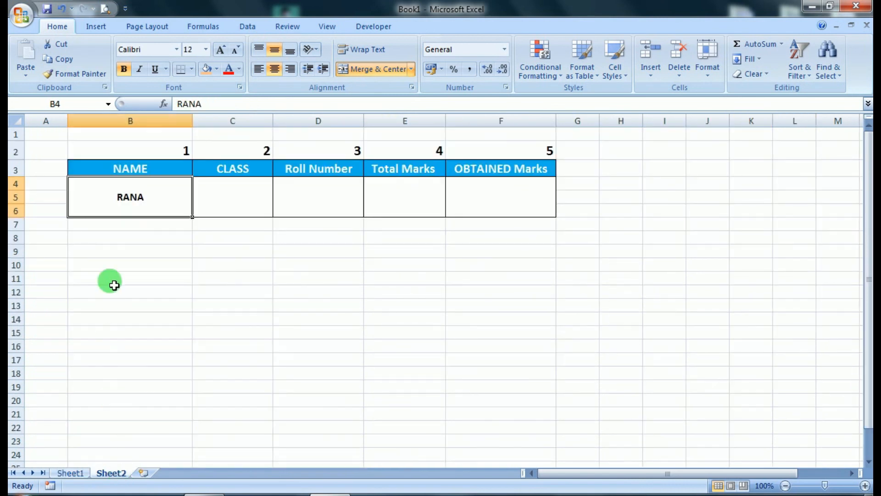
pyautogui.click(240, 214)
pyautogui.click(68, 473)
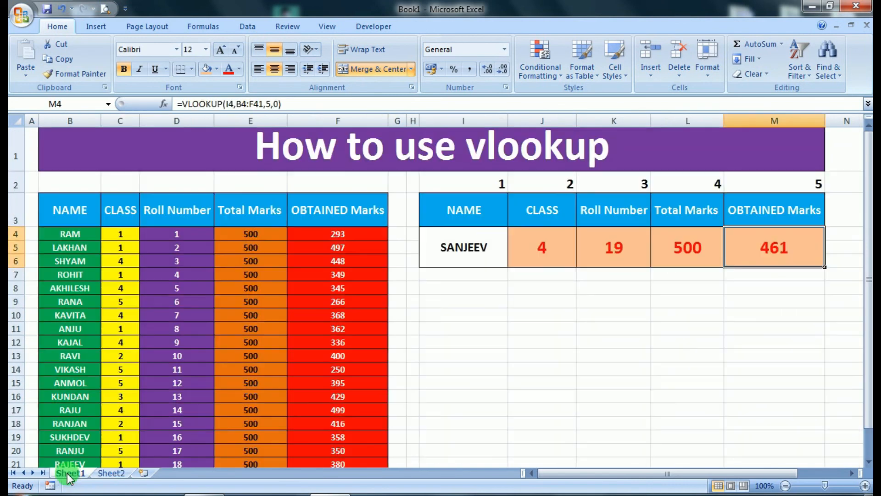